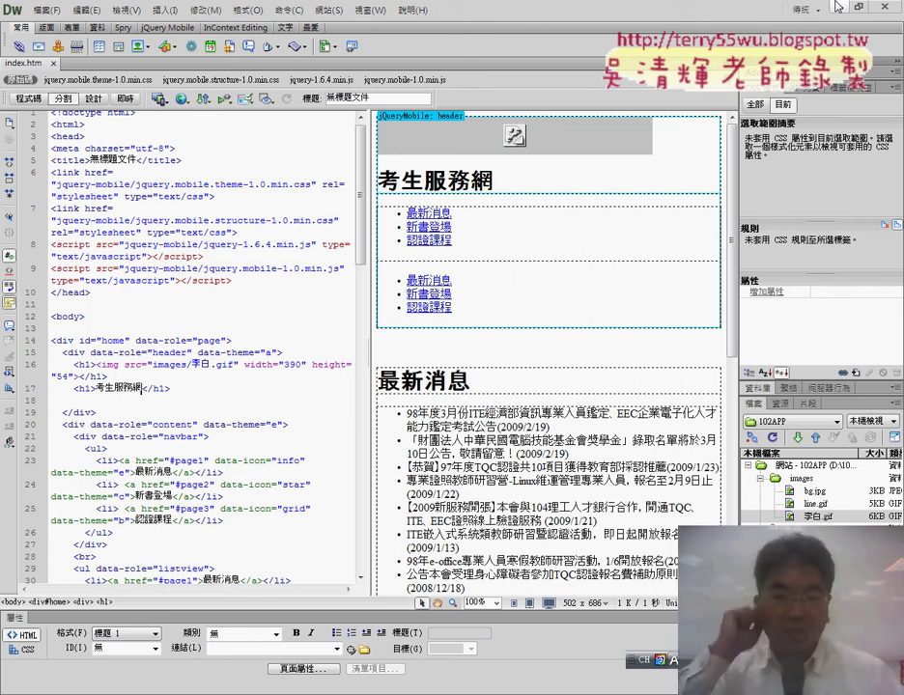
Delete the 李白.gif picture from the page header
{"action": "left_click", "coordinate": [822, 518]}
{"action": "left_click_drag", "start_coordinate": [830, 380], "coordinate": [838, 344]}
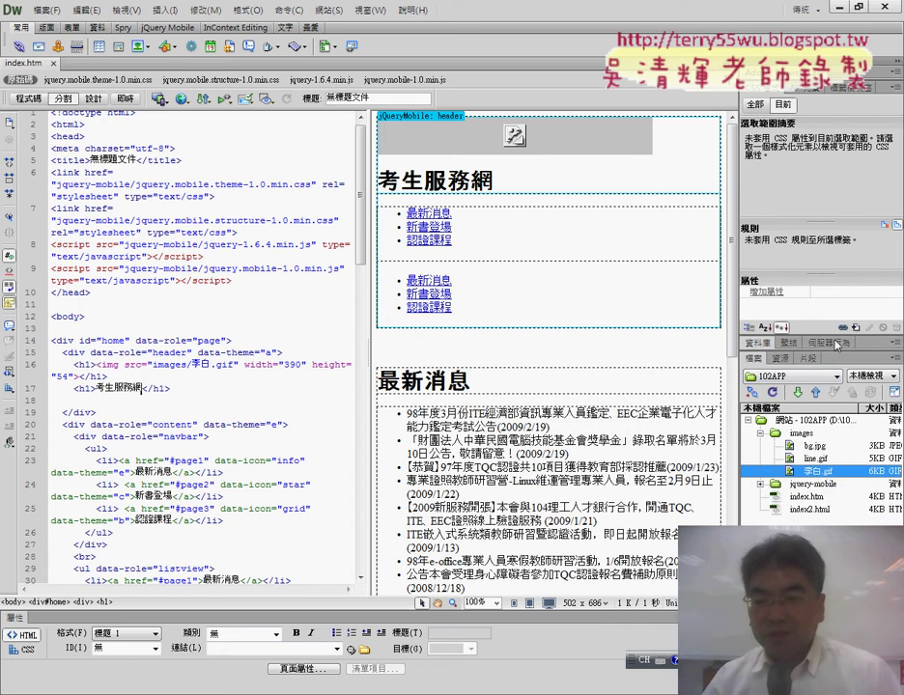
{"action": "left_click", "coordinate": [565, 151]}
{"action": "key", "text": "Delete"}
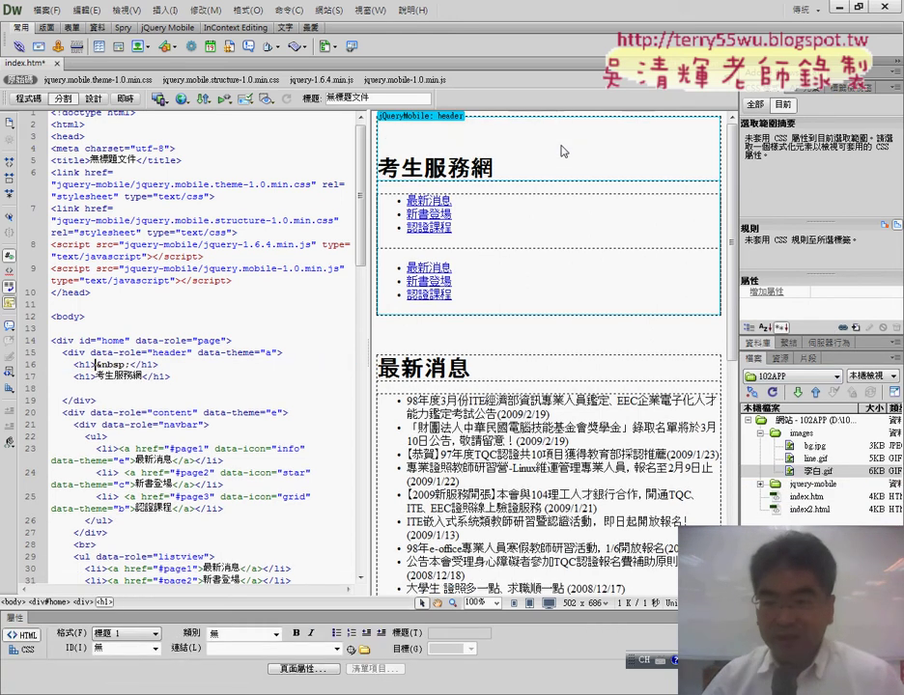
Try dropping 李白.gif back into the header, dismiss the missing-file warning, and refresh the site files
{"action": "left_click_drag", "start_coordinate": [808, 474], "coordinate": [462, 146]}
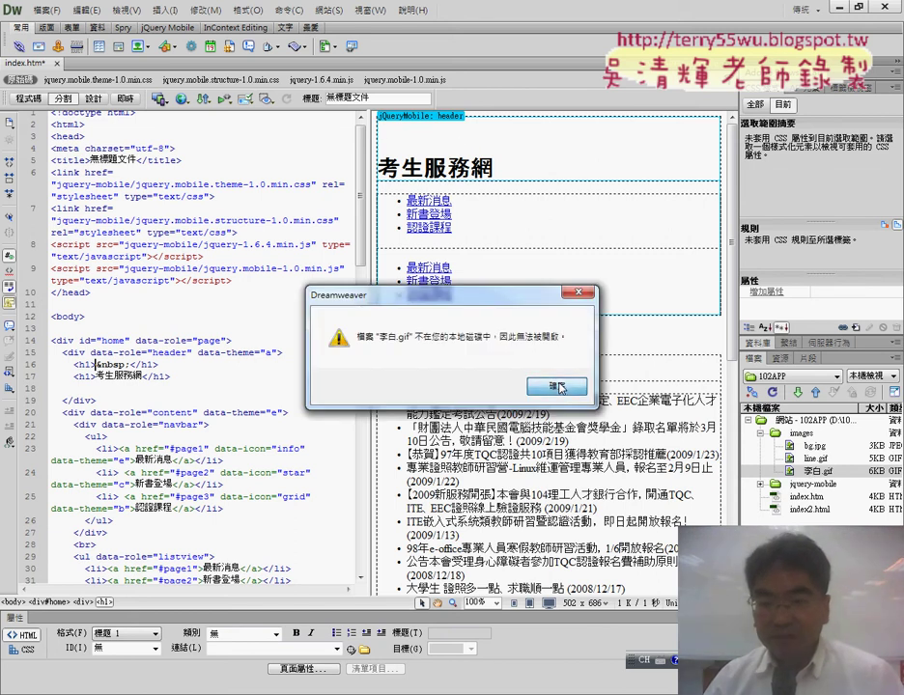
{"action": "left_click", "coordinate": [558, 387]}
{"action": "left_click", "coordinate": [773, 394]}
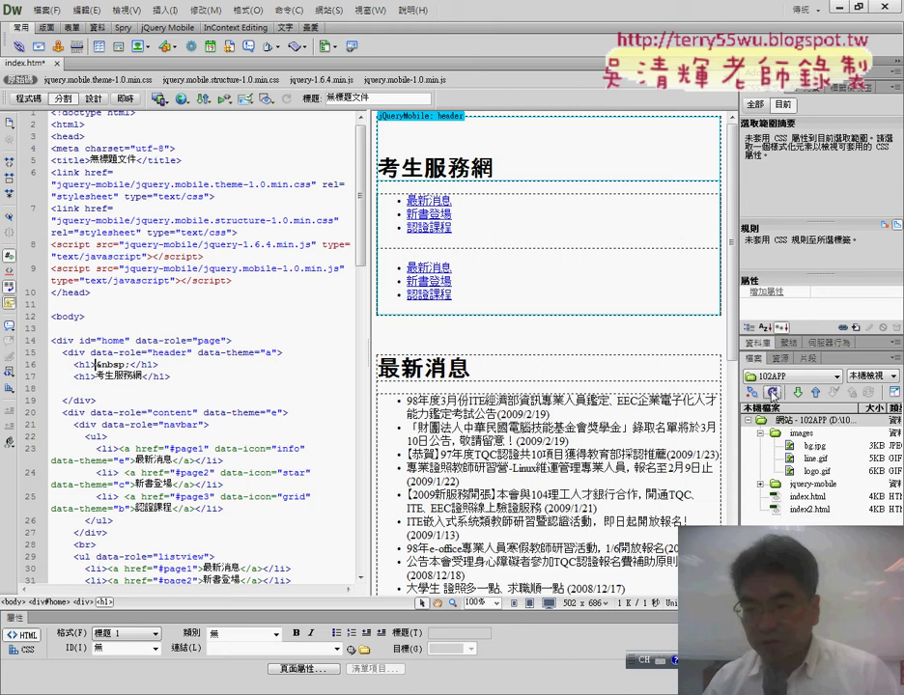
Insert logo.gif at 390 × 54 into the header above 考生服務網, accepting the accessibility attributes
{"action": "right_click", "coordinate": [808, 467]}
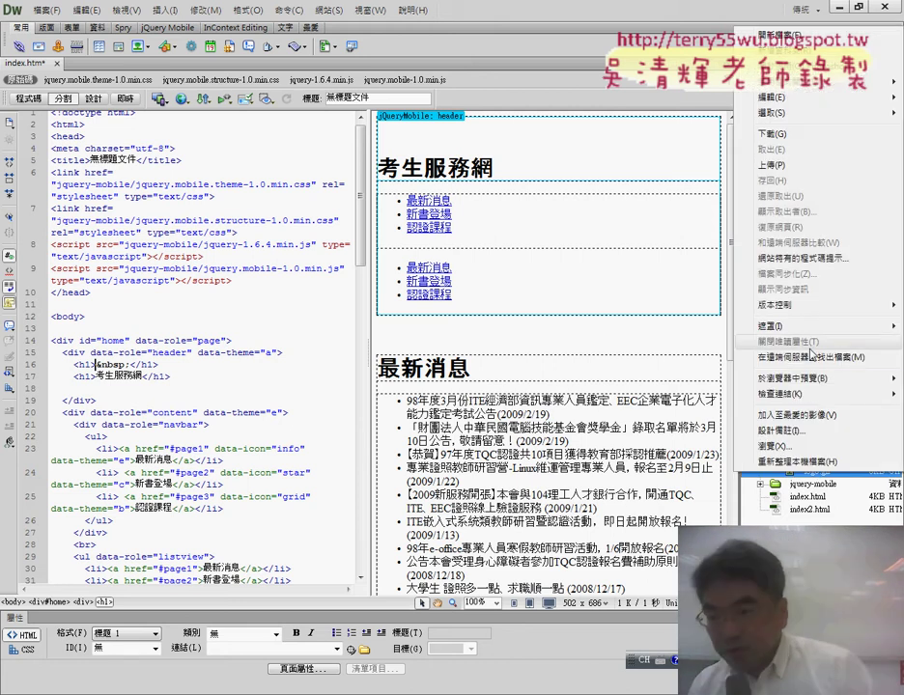
{"action": "mouse_move", "coordinate": [772, 327]}
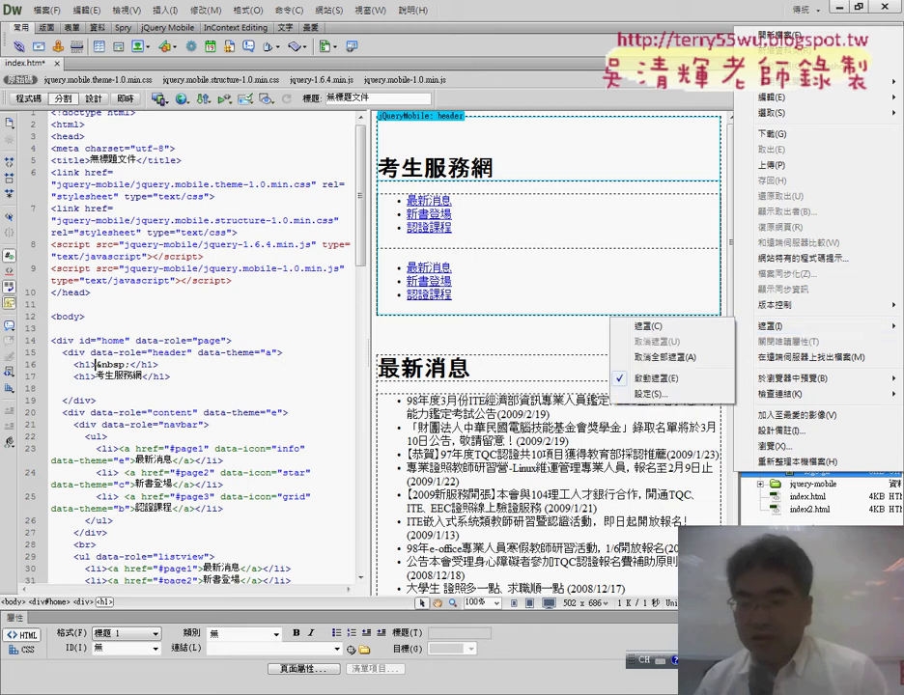
{"action": "left_click", "coordinate": [820, 510]}
{"action": "left_click", "coordinate": [820, 473]}
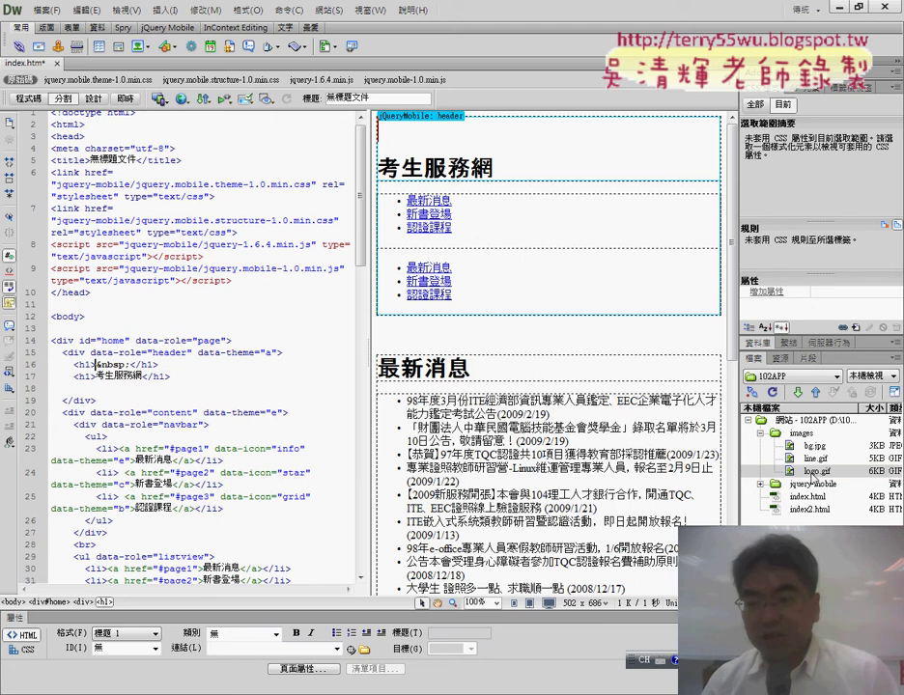
{"action": "left_click_drag", "start_coordinate": [413, 141], "coordinate": [431, 143]}
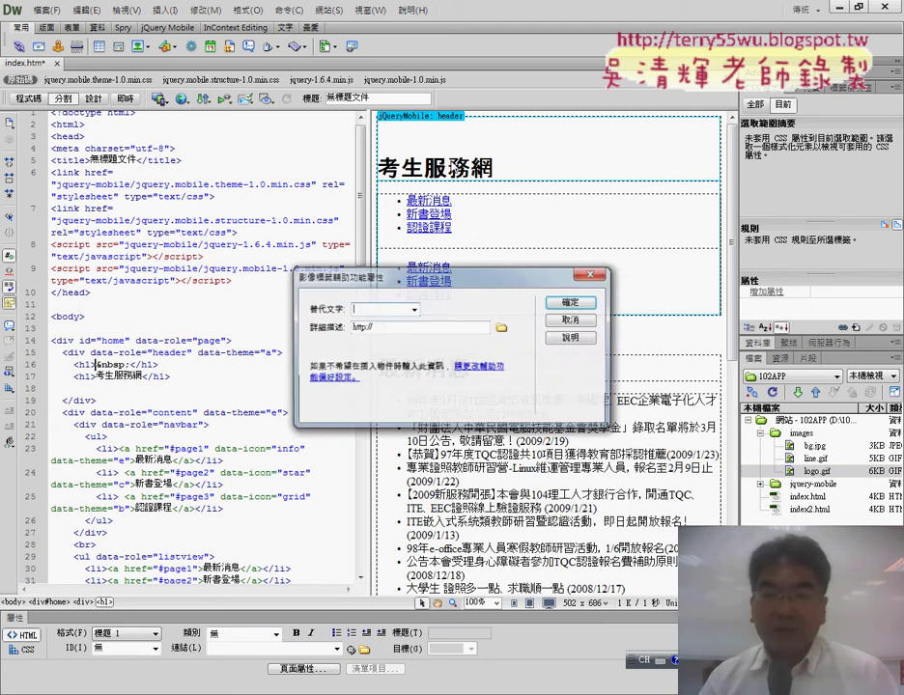
{"action": "left_click", "coordinate": [573, 303]}
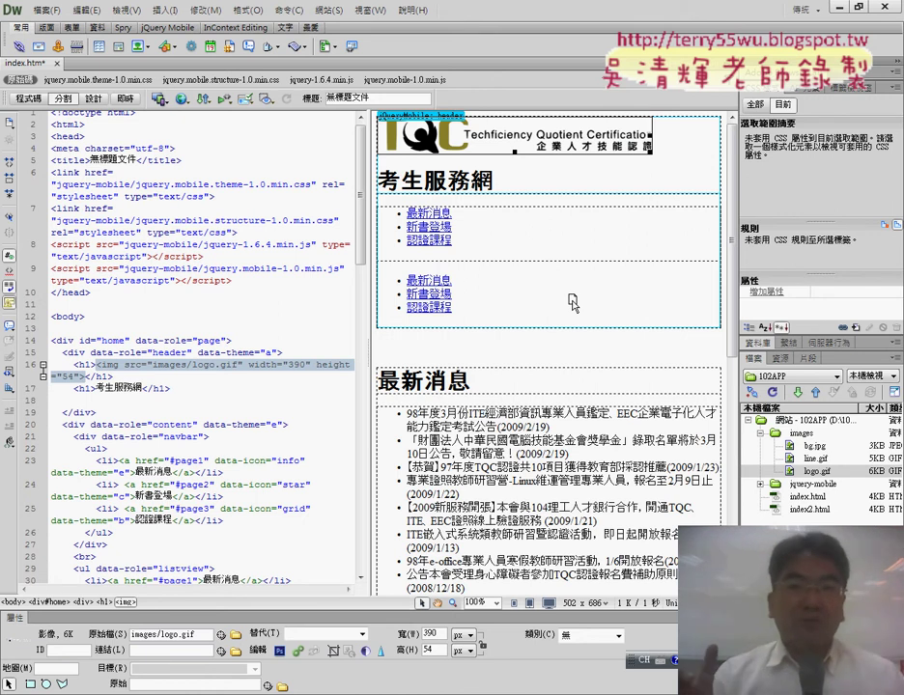
{"action": "right_click", "coordinate": [813, 475]}
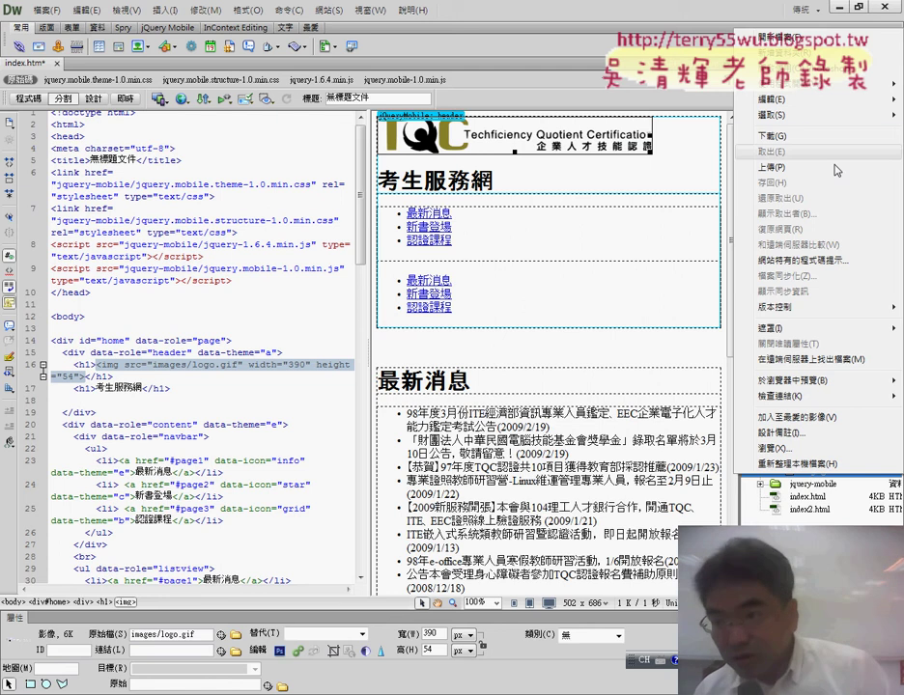
{"action": "mouse_move", "coordinate": [801, 101]}
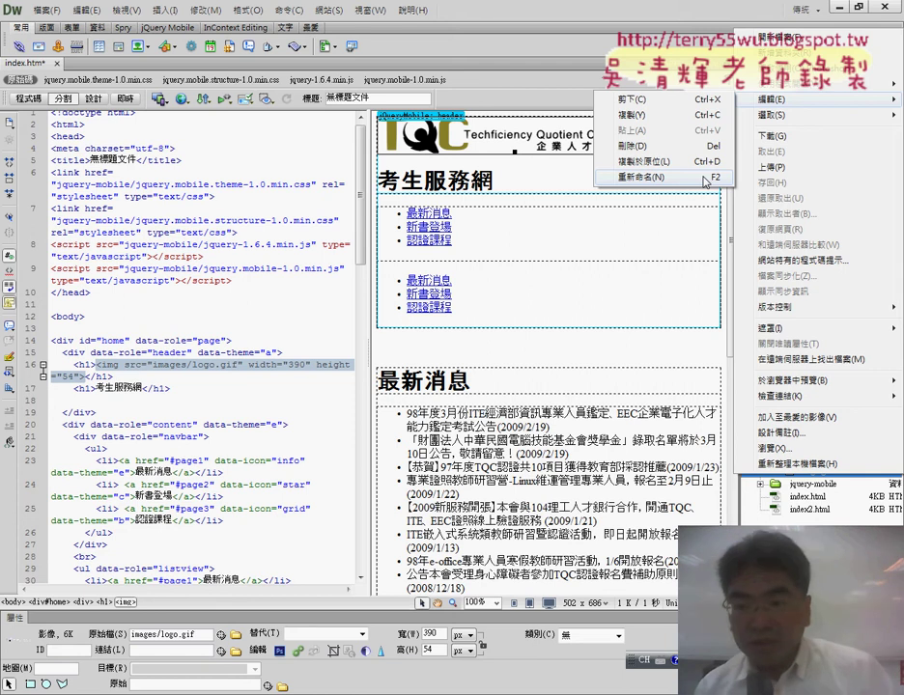
{"action": "left_click", "coordinate": [715, 179]}
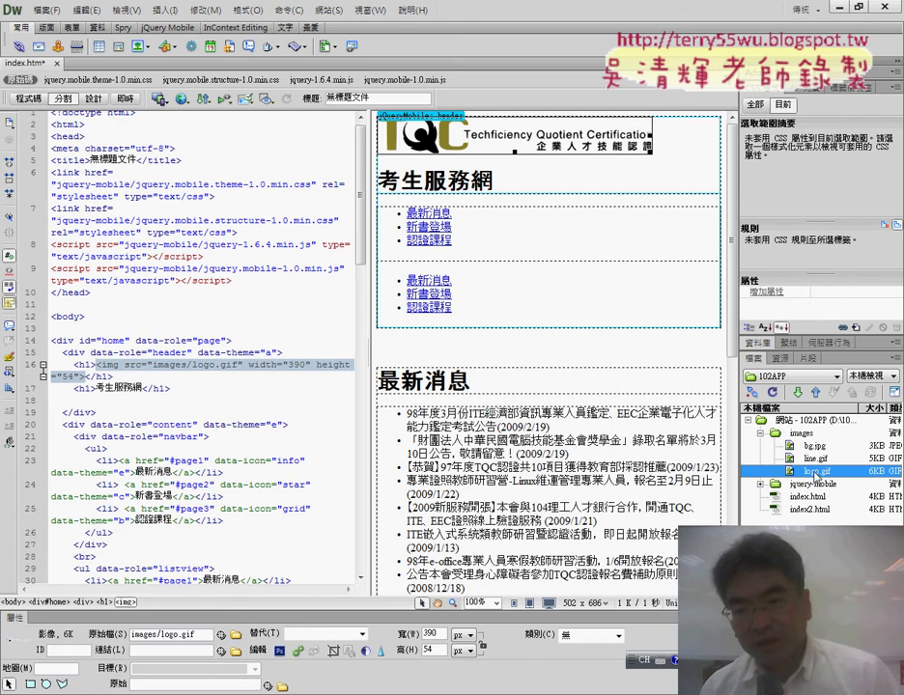
{"action": "right_click", "coordinate": [816, 473]}
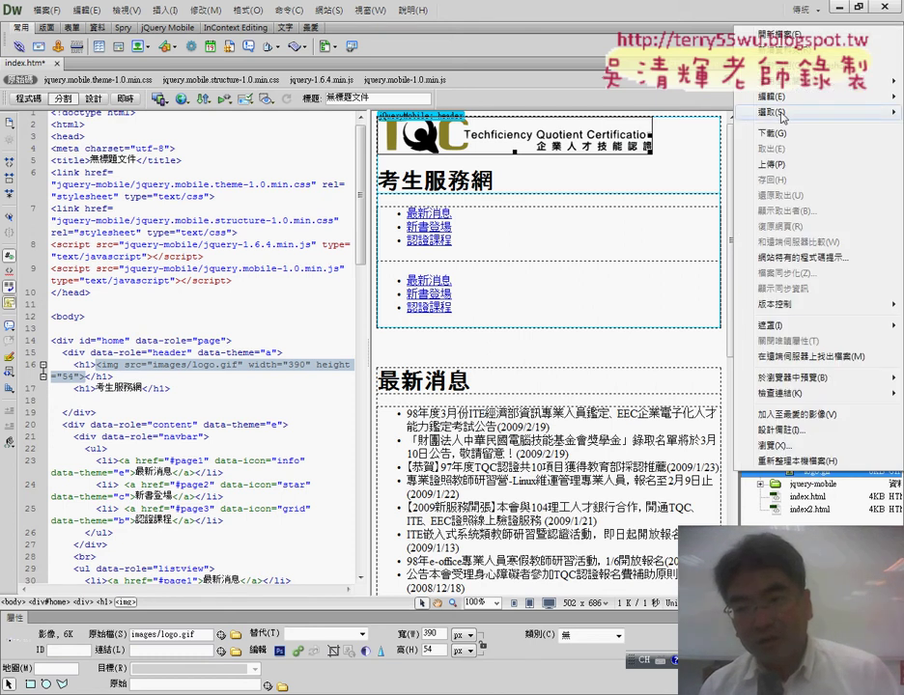
{"action": "mouse_move", "coordinate": [773, 97]}
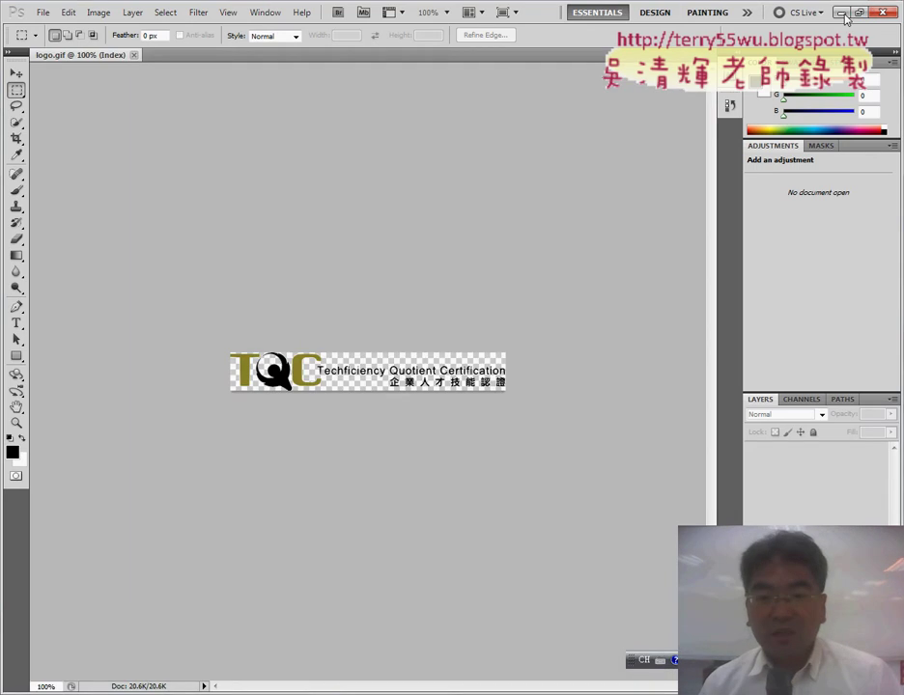
{"action": "left_click", "coordinate": [842, 12]}
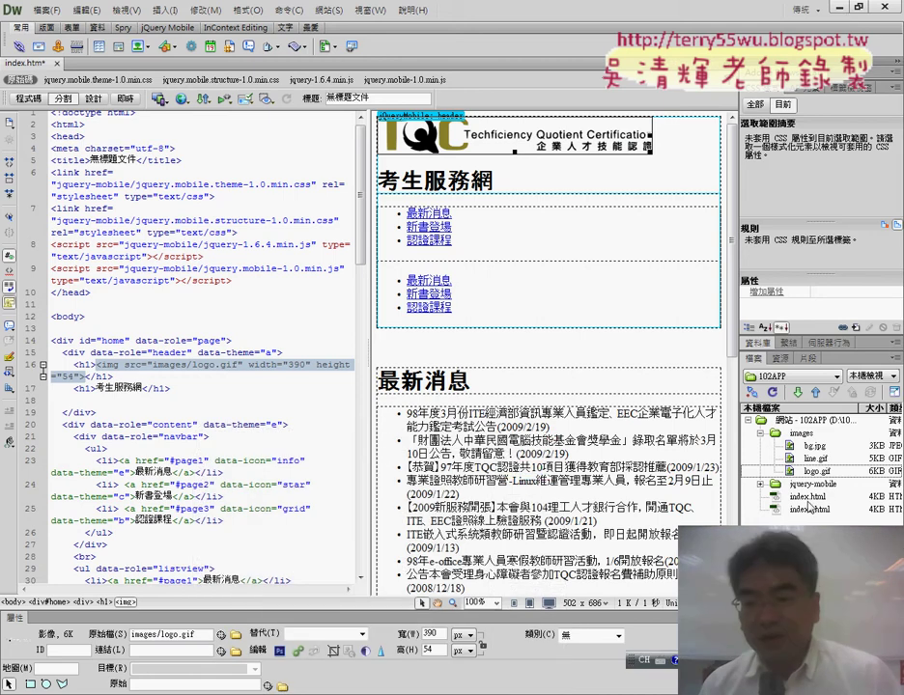
Start renaming index.html in the Files panel via Edit > Rename, deleting its last letter
{"action": "left_click", "coordinate": [809, 498]}
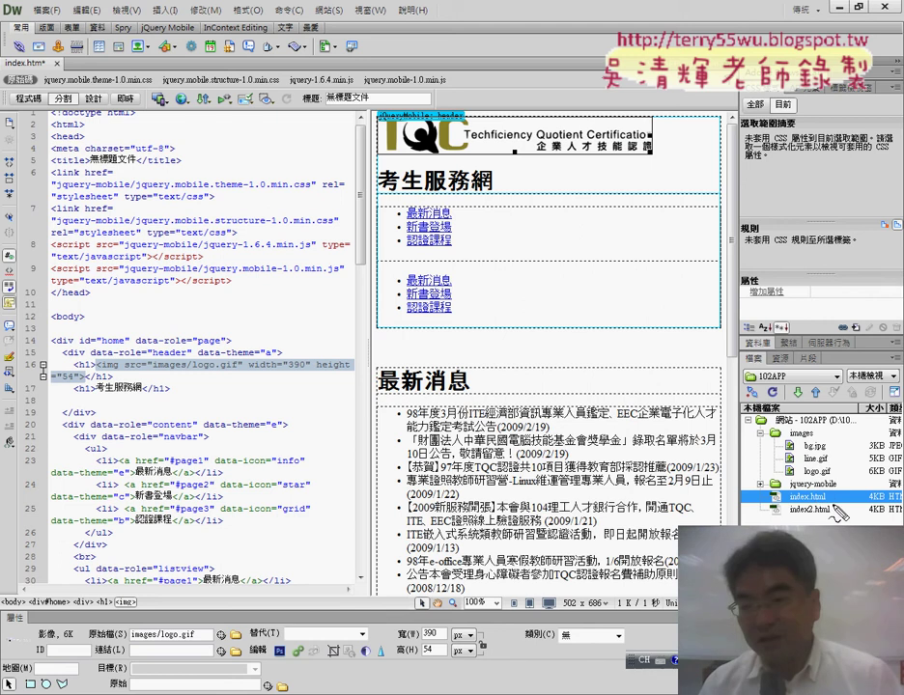
{"action": "mouse_move", "coordinate": [834, 503]}
{"action": "left_mouse_down"}
{"action": "mouse_move", "coordinate": [770, 503]}
{"action": "mouse_move", "coordinate": [855, 512]}
{"action": "left_mouse_up"}
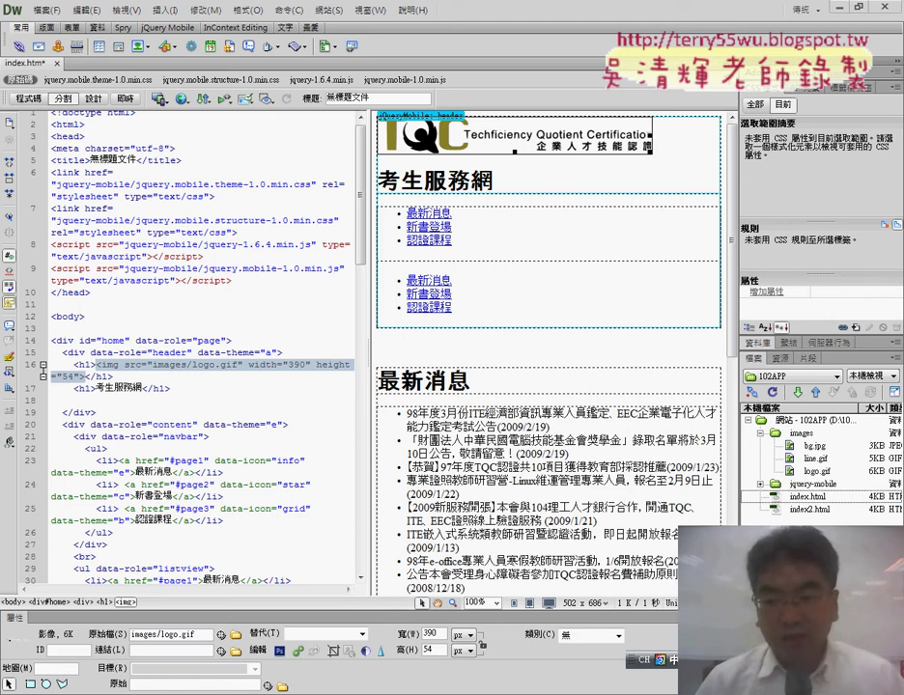
{"action": "key", "text": "Escape"}
{"action": "right_click", "coordinate": [789, 500]}
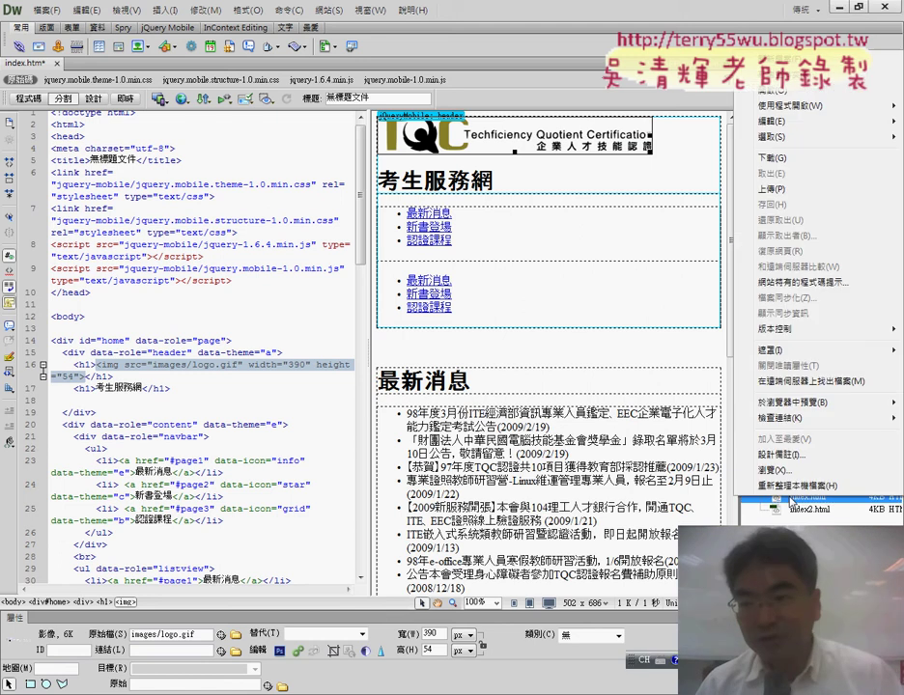
{"action": "mouse_move", "coordinate": [772, 121]}
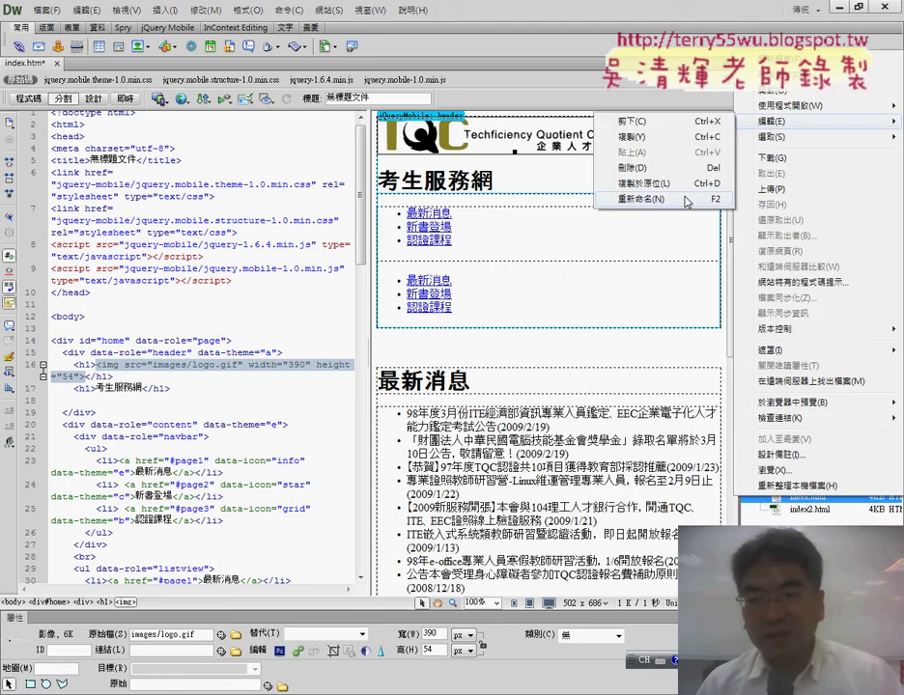
{"action": "left_click", "coordinate": [687, 199]}
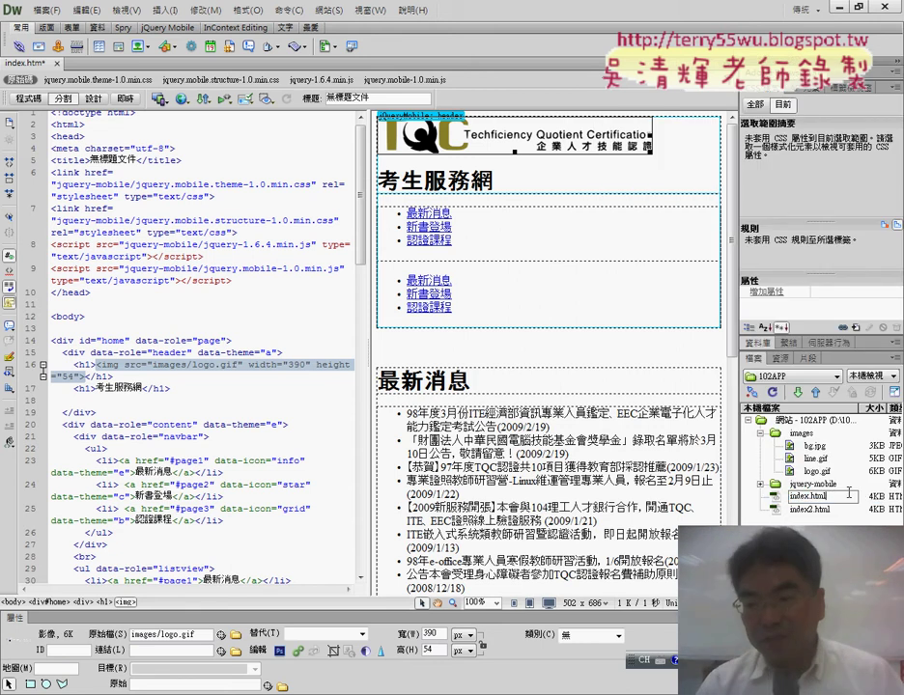
{"action": "key", "text": "BackSpace"}
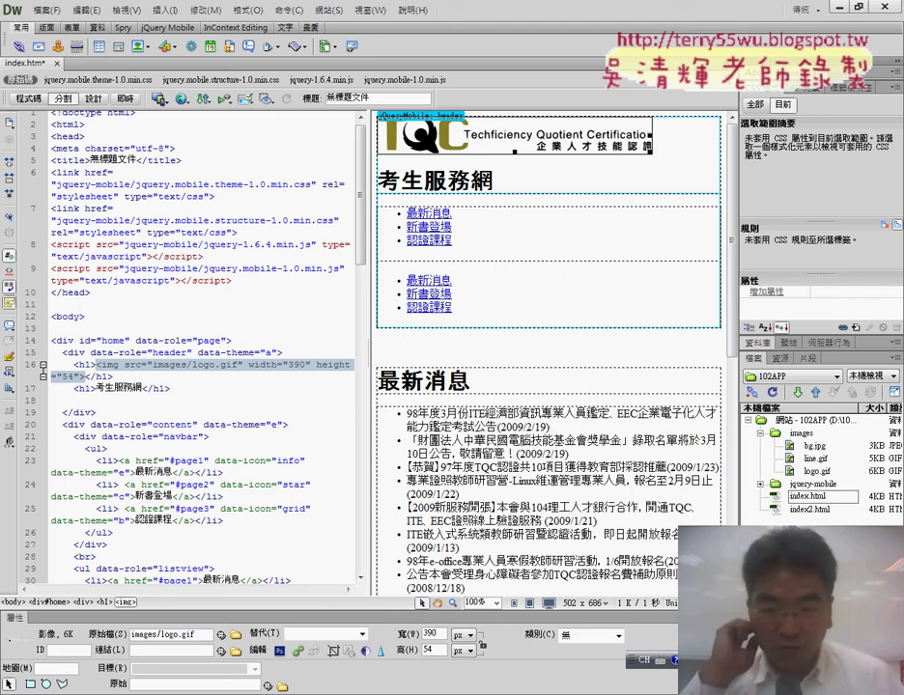
Type the letter 'l' back and confirm the file name index.html
{"action": "type", "text": "l"}
{"action": "key", "text": "Return"}
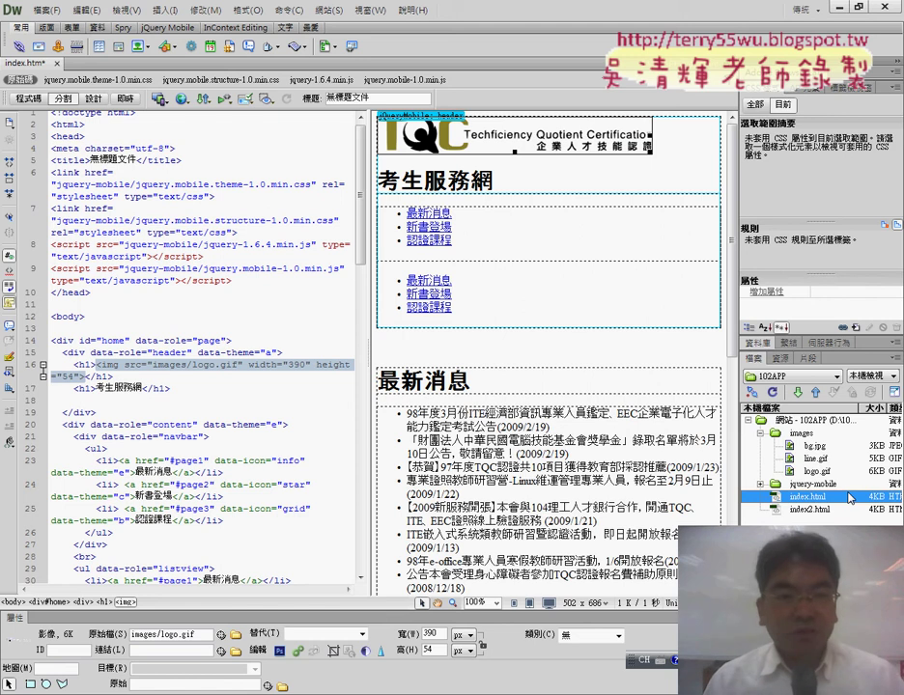
Cancel Save As, close index.htm without saving, and open index.html from the site files
{"action": "left_click", "coordinate": [46, 17]}
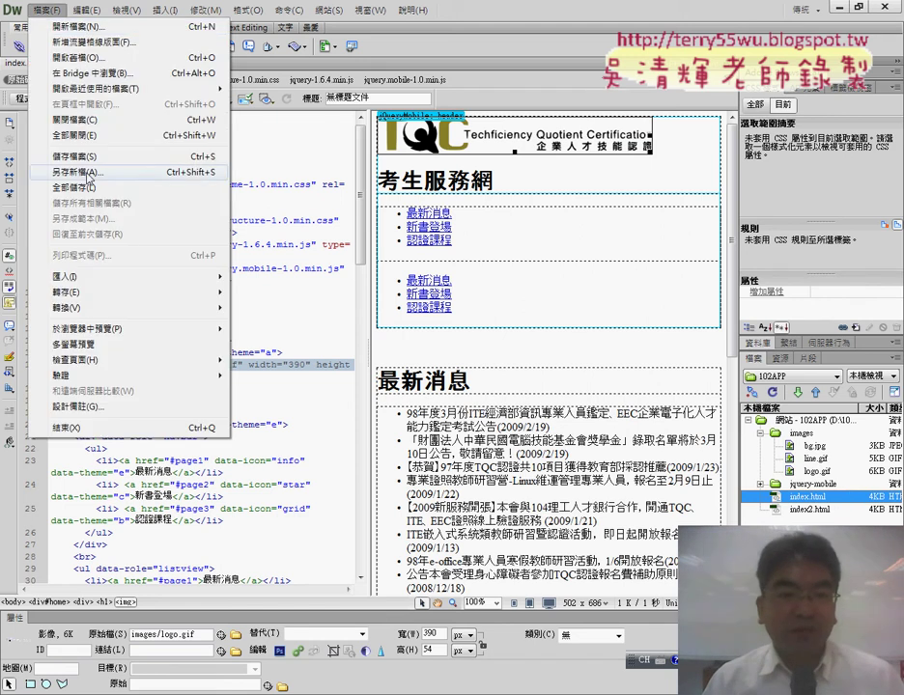
{"action": "left_click", "coordinate": [87, 157]}
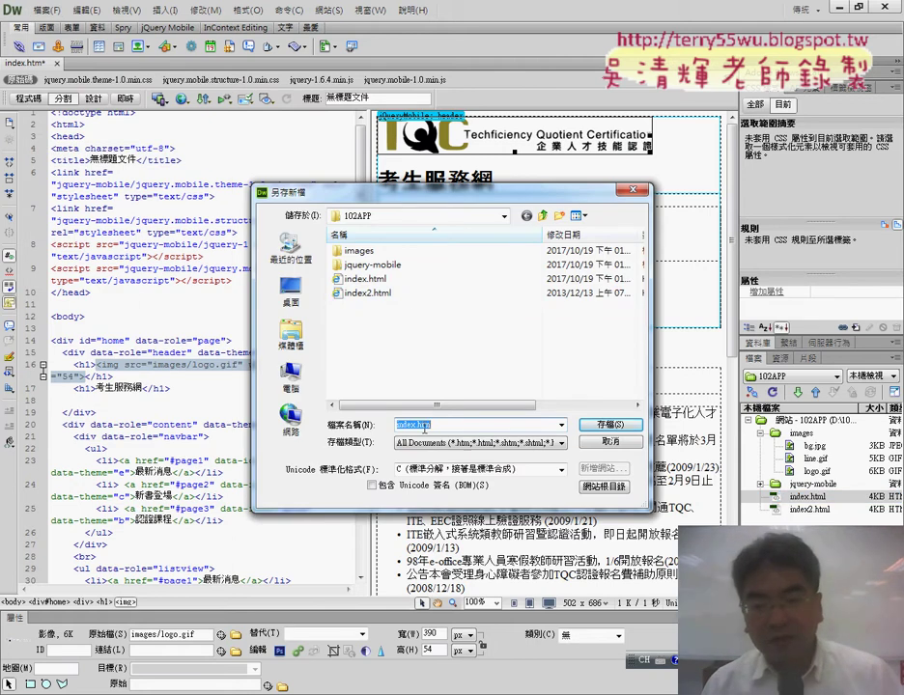
{"action": "left_click", "coordinate": [618, 445]}
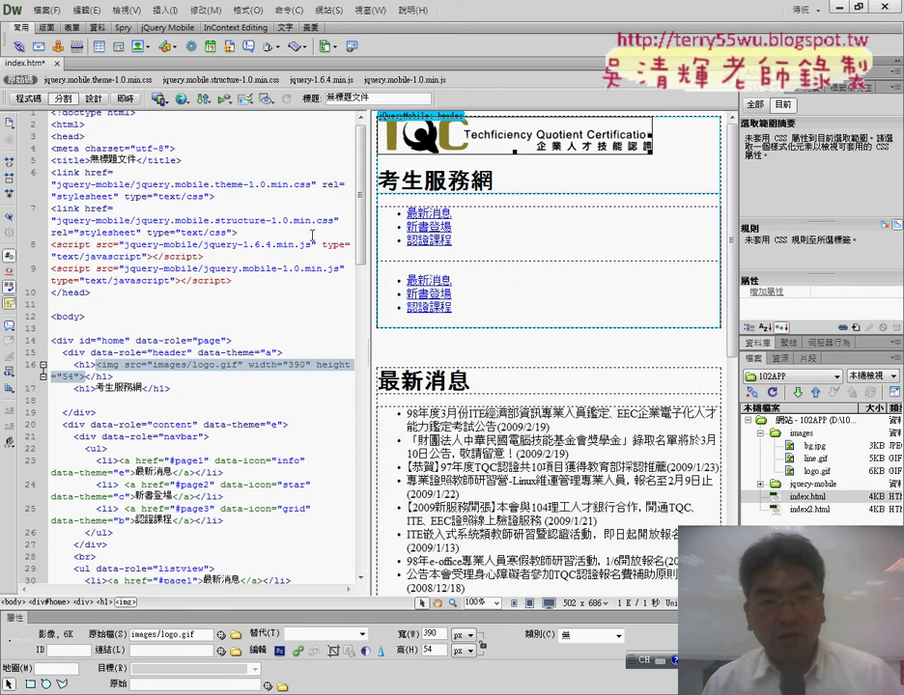
{"action": "left_click", "coordinate": [57, 64]}
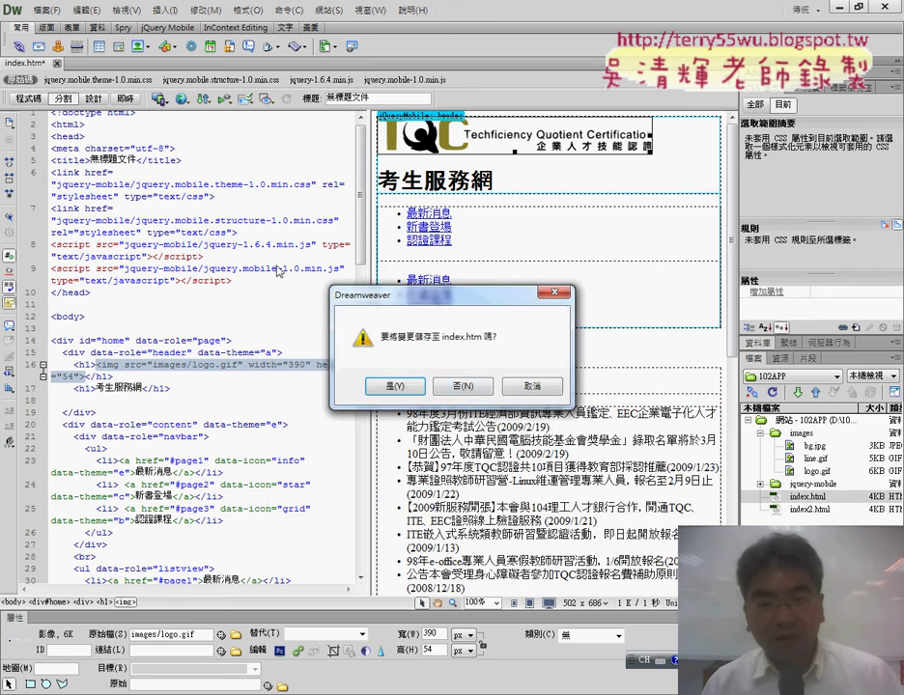
{"action": "left_click", "coordinate": [487, 387]}
{"action": "left_click", "coordinate": [809, 496]}
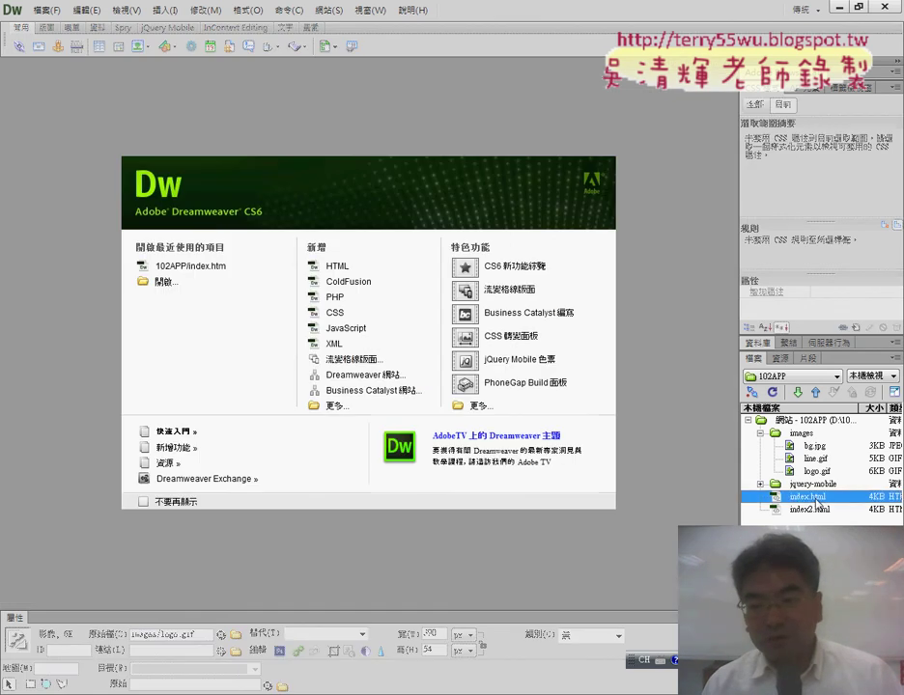
{"action": "double_click", "coordinate": [811, 497]}
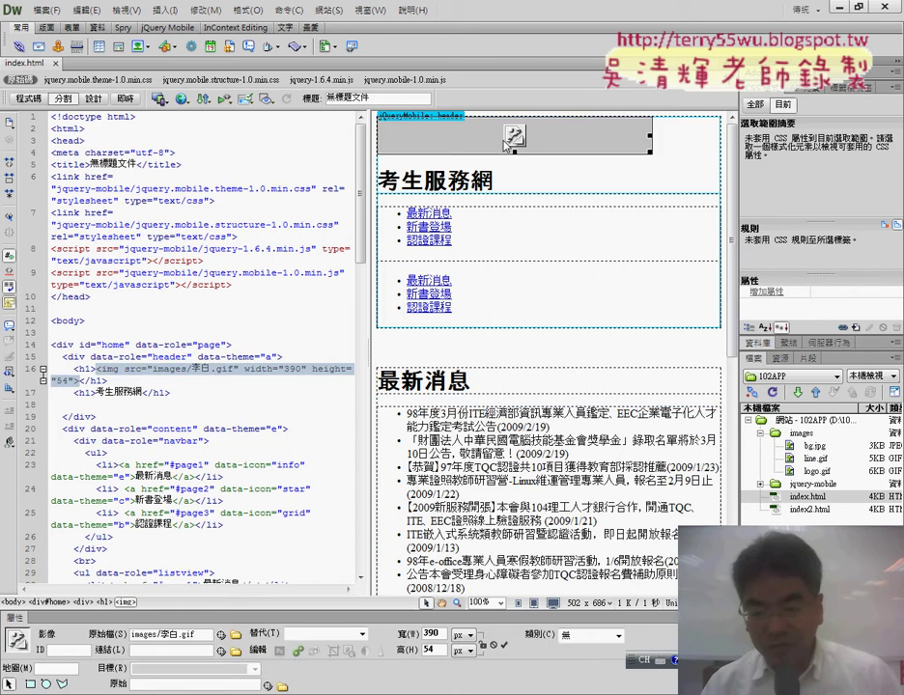
Replace the header image with logo.gif (390 × 54) and preview the page in Live view
{"action": "key", "text": "Delete"}
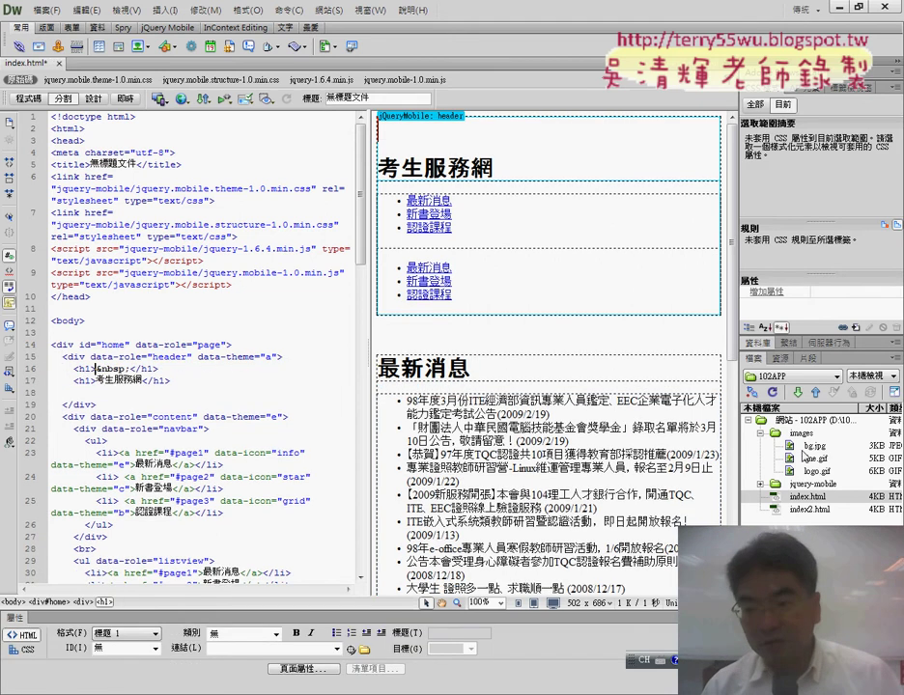
{"action": "left_click_drag", "start_coordinate": [811, 471], "coordinate": [387, 136]}
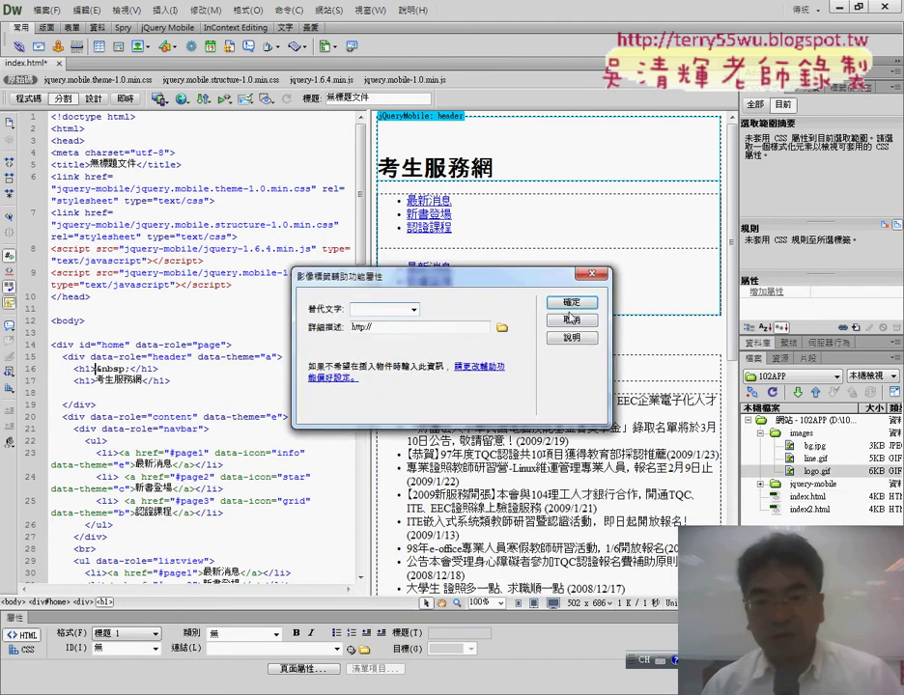
{"action": "left_click", "coordinate": [572, 319]}
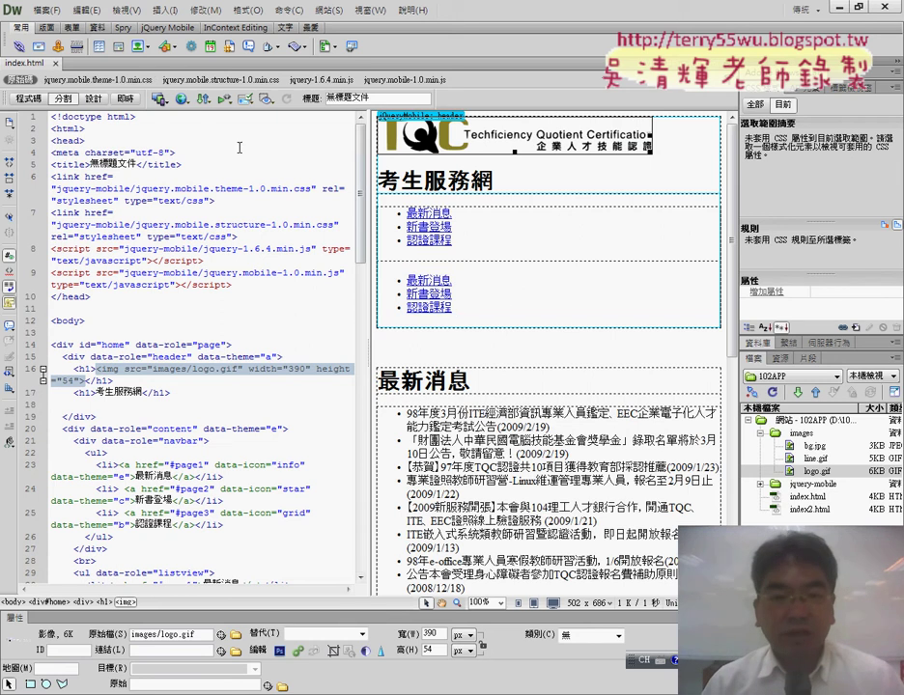
{"action": "left_click", "coordinate": [125, 98]}
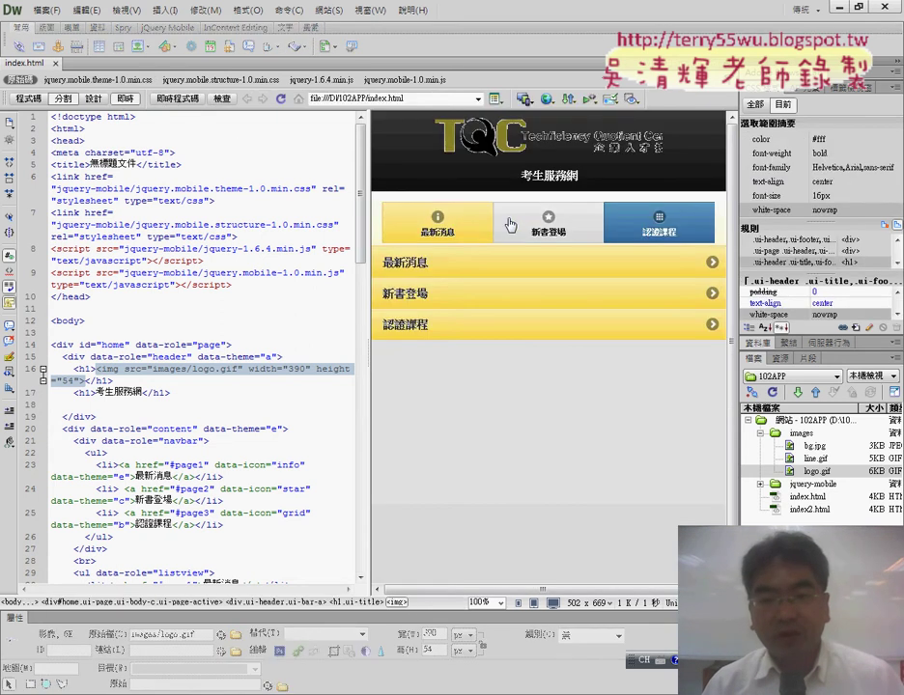
{"action": "left_click", "coordinate": [453, 226]}
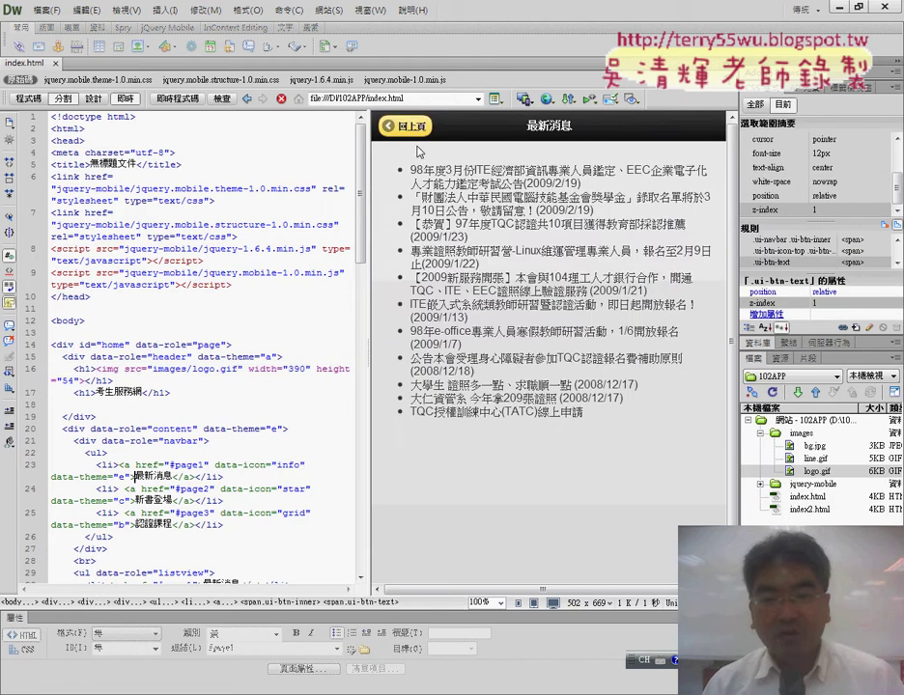
{"action": "left_click", "coordinate": [411, 128]}
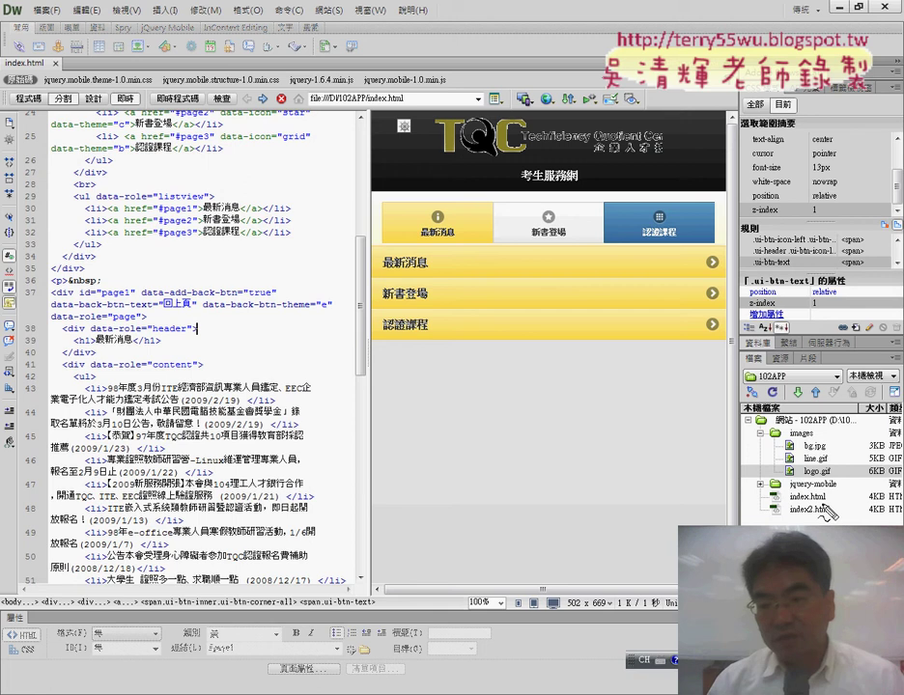
{"action": "mouse_move", "coordinate": [837, 485]}
{"action": "left_mouse_down"}
{"action": "mouse_move", "coordinate": [846, 505]}
{"action": "mouse_move", "coordinate": [826, 515]}
{"action": "left_mouse_up"}
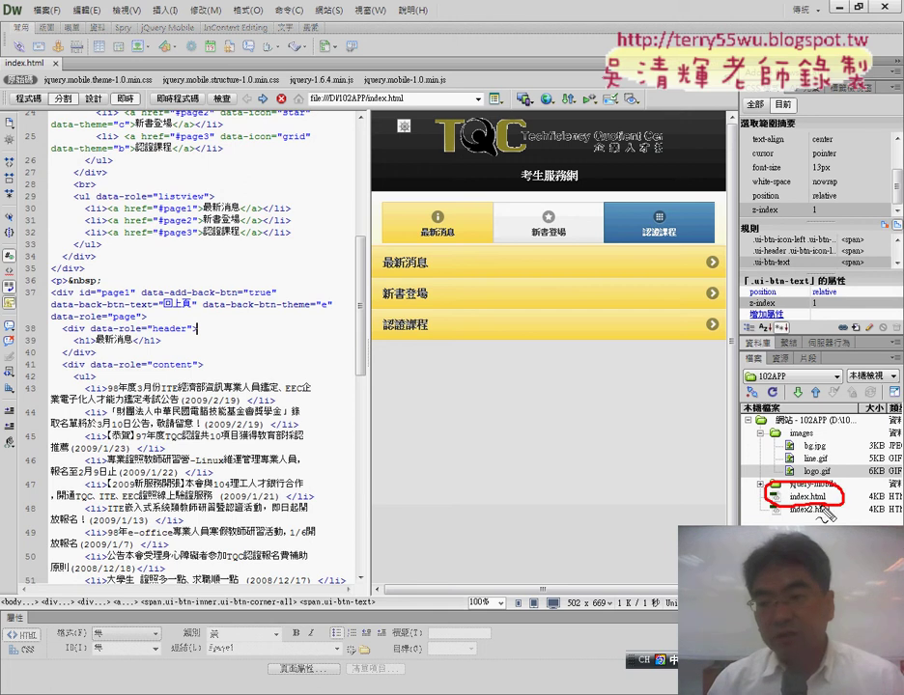
{"action": "left_click_drag", "start_coordinate": [784, 450], "coordinate": [828, 476]}
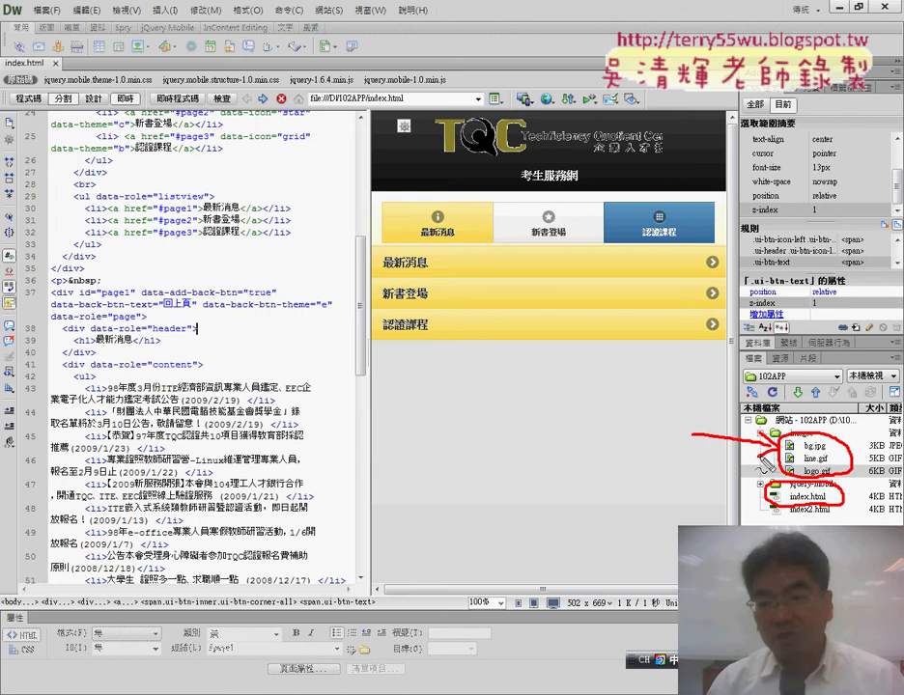
{"action": "mouse_move", "coordinate": [691, 436]}
{"action": "left_mouse_down"}
{"action": "mouse_move", "coordinate": [780, 454]}
{"action": "mouse_move", "coordinate": [853, 406]}
{"action": "left_mouse_up"}
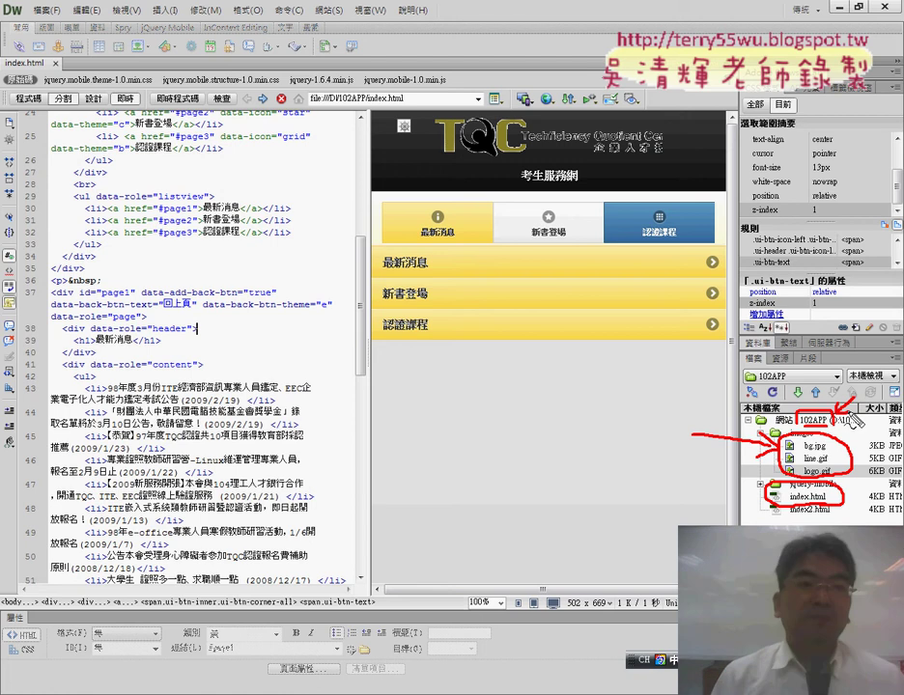
{"action": "key", "text": "Escape"}
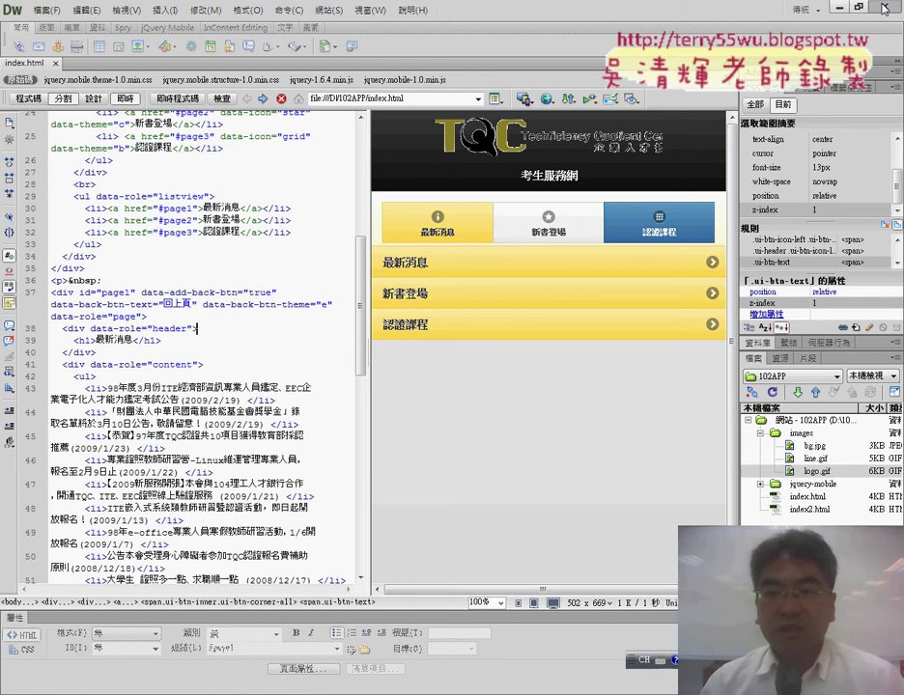
Close Dreamweaver and delete the old 102APP.zip from drive D:
{"action": "left_click", "coordinate": [883, 8]}
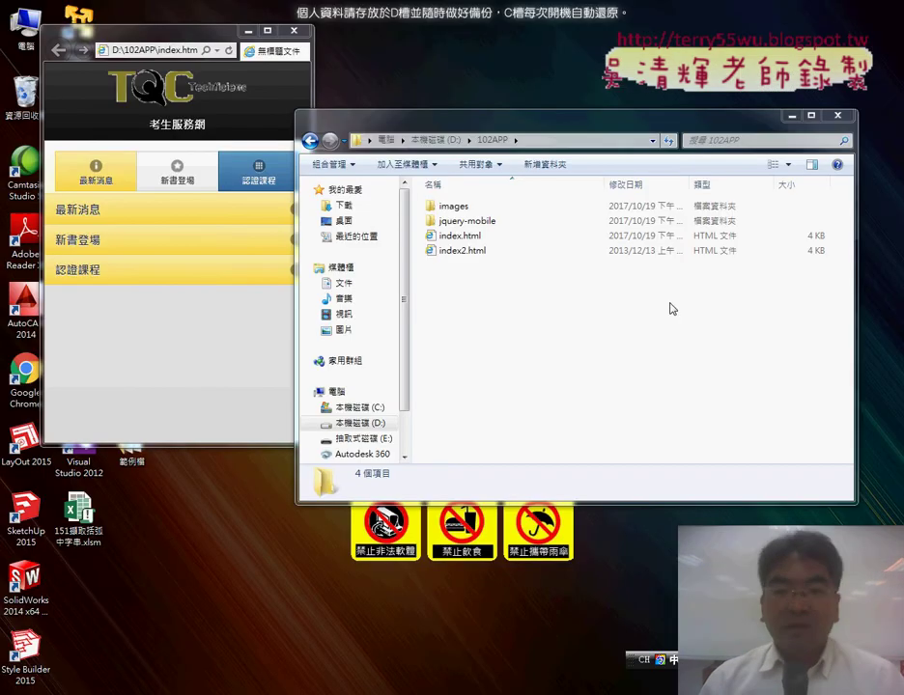
{"action": "left_click", "coordinate": [439, 140]}
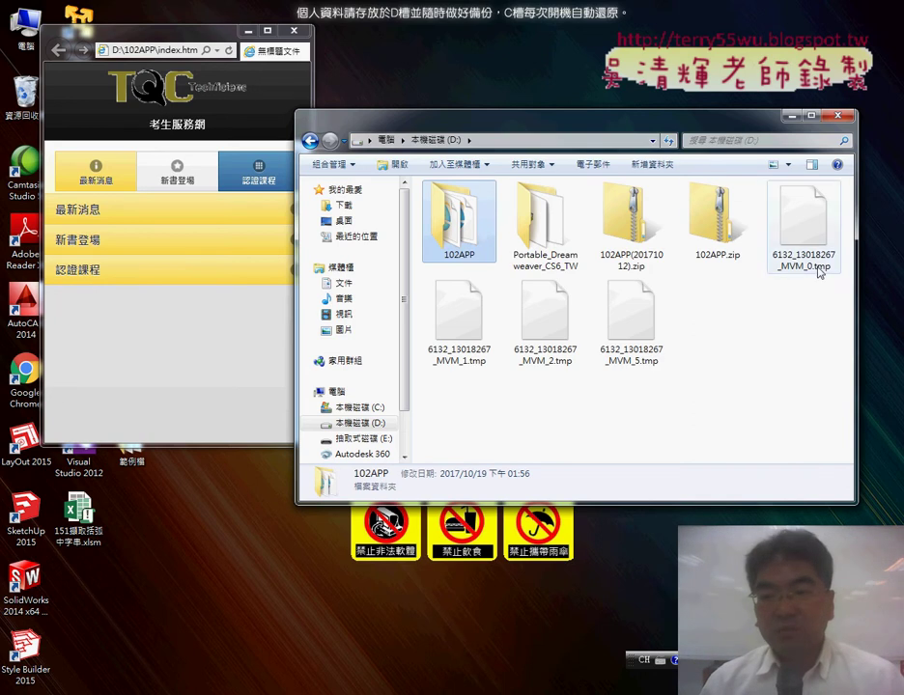
{"action": "left_click", "coordinate": [703, 232]}
{"action": "right_click", "coordinate": [703, 231]}
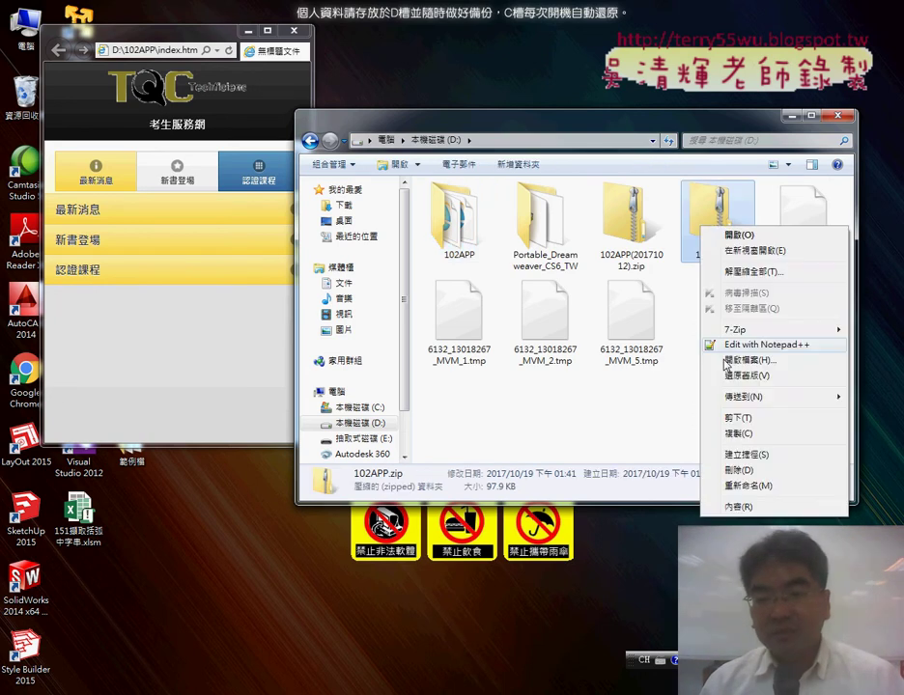
{"action": "left_click", "coordinate": [744, 472]}
{"action": "left_click", "coordinate": [499, 422]}
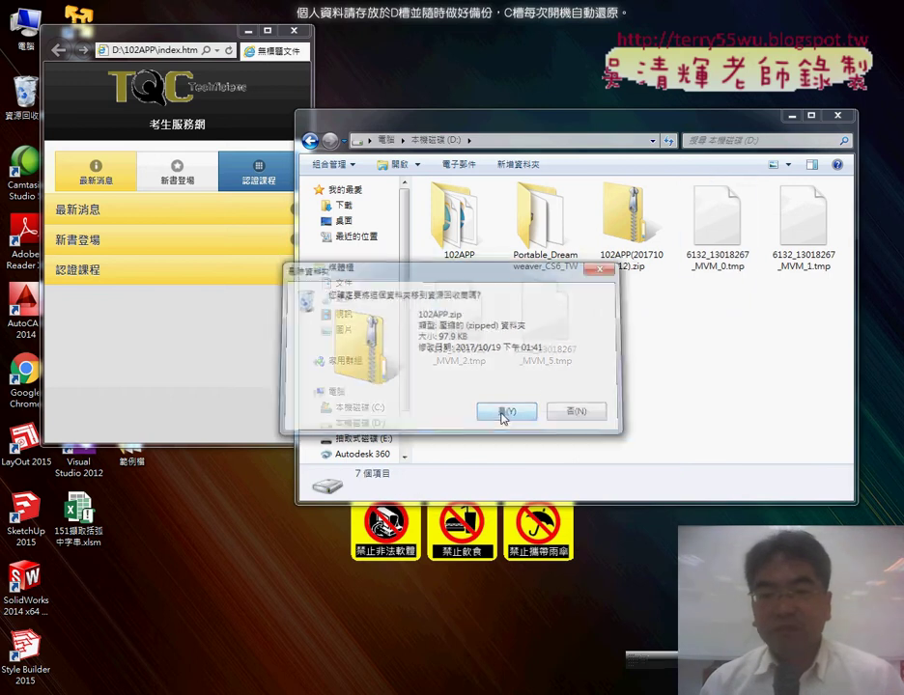
Compress the 102APP folder into a new 102APP.zip with 7-Zip's Add to "102APP.zip"
{"action": "left_click", "coordinate": [452, 230]}
{"action": "right_click", "coordinate": [452, 230]}
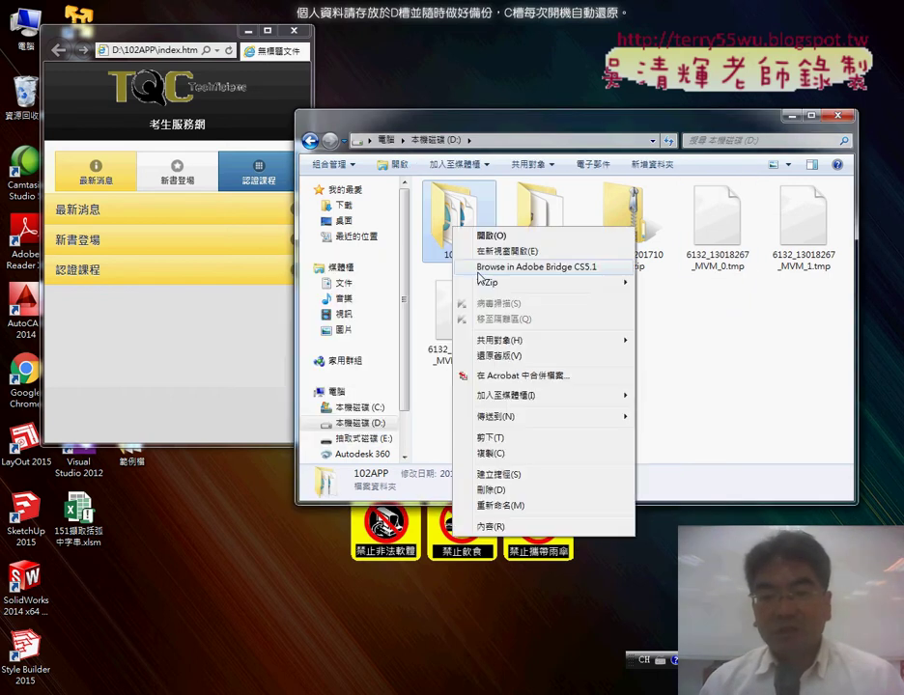
{"action": "mouse_move", "coordinate": [481, 286]}
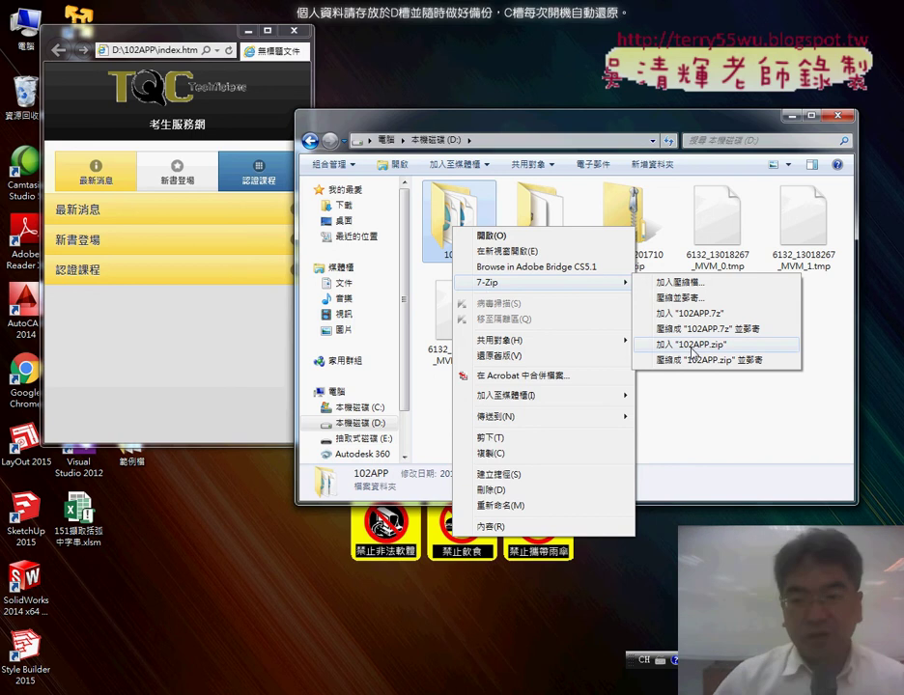
{"action": "left_click_drag", "start_coordinate": [502, 274], "coordinate": [506, 290]}
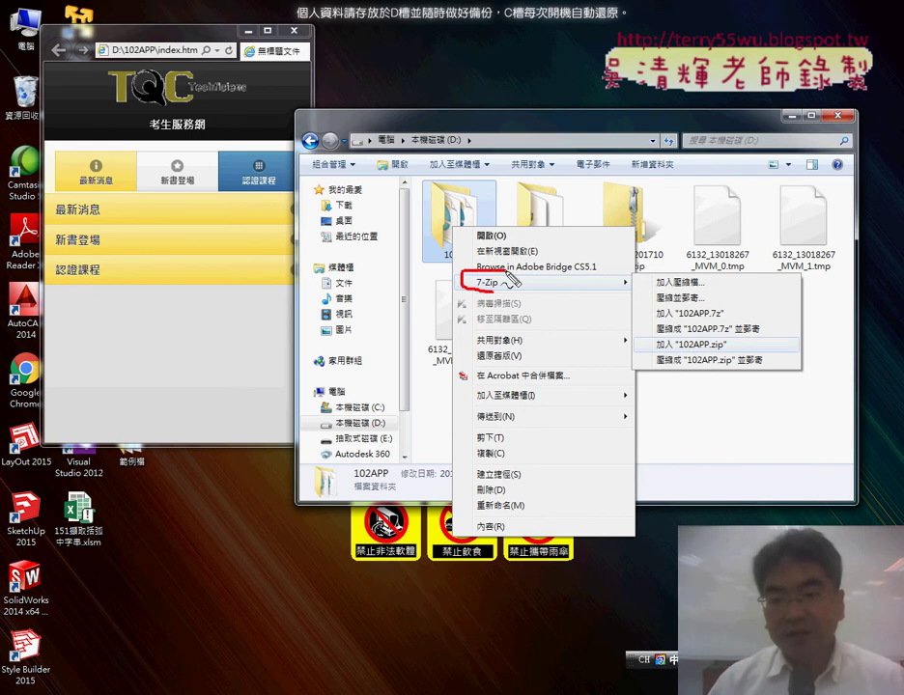
{"action": "left_click_drag", "start_coordinate": [732, 340], "coordinate": [730, 342]}
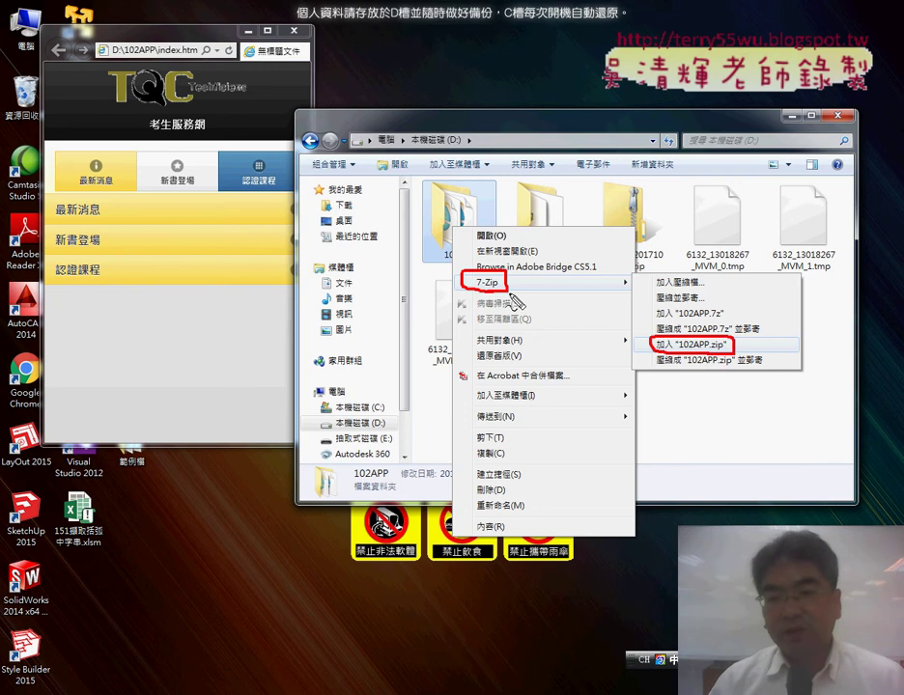
{"action": "mouse_move", "coordinate": [510, 296]}
{"action": "left_mouse_down"}
{"action": "mouse_move", "coordinate": [639, 339]}
{"action": "mouse_move", "coordinate": [633, 351]}
{"action": "left_mouse_up"}
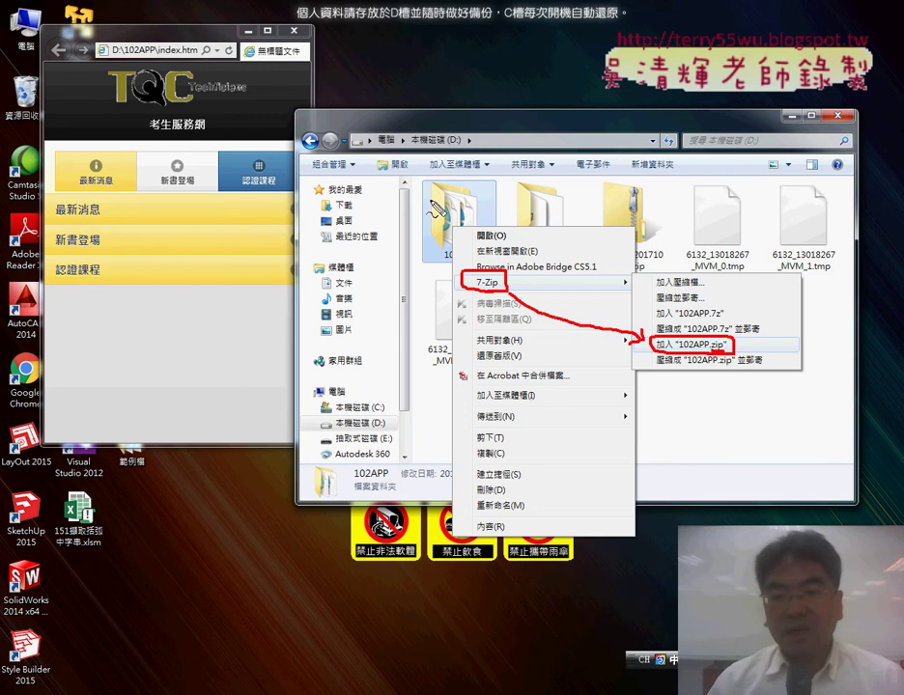
{"action": "left_click_drag", "start_coordinate": [473, 172], "coordinate": [502, 211]}
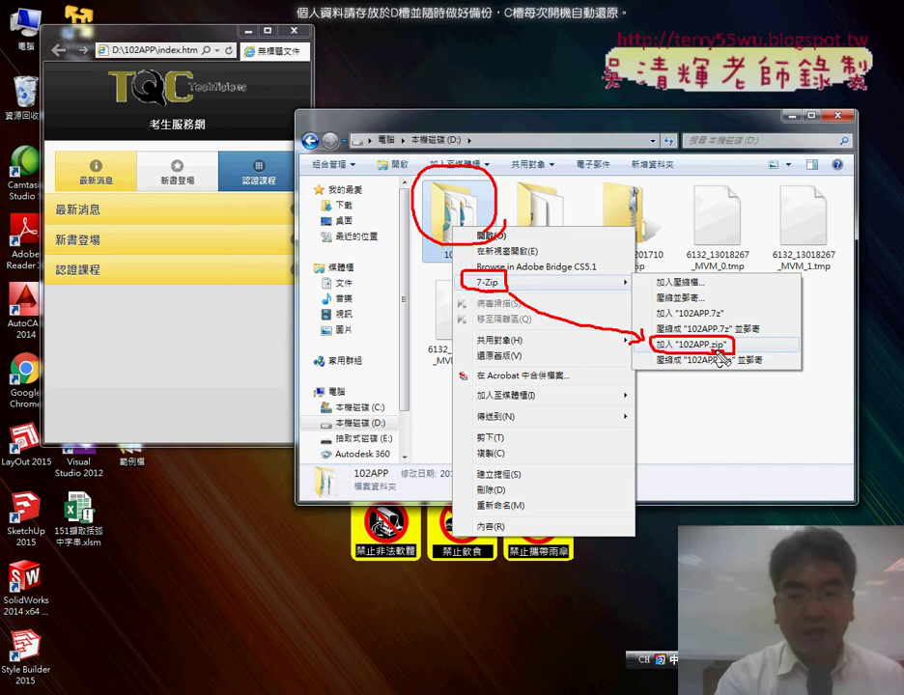
{"action": "key", "text": "Escape"}
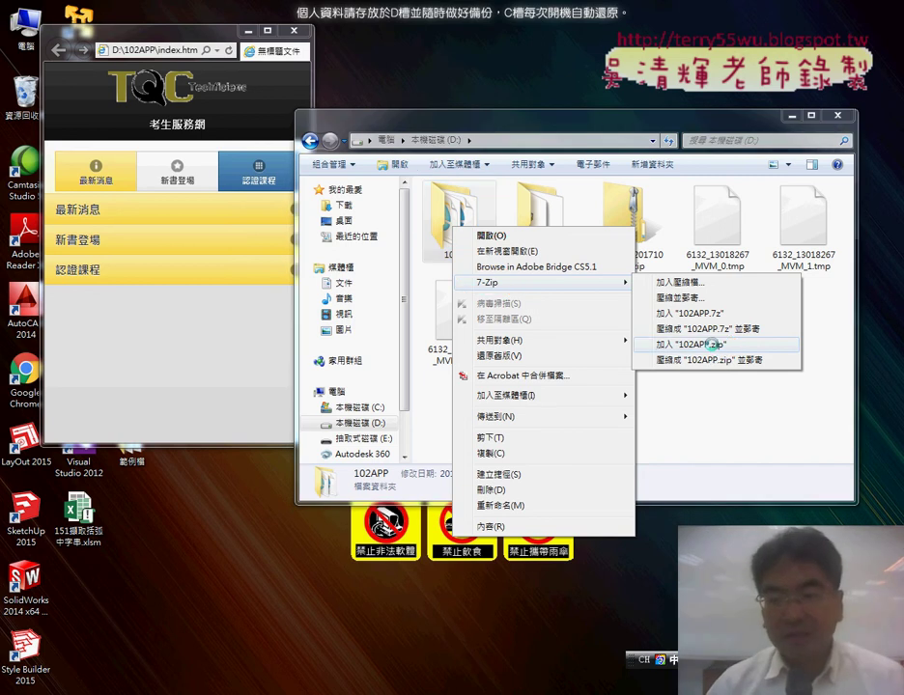
{"action": "left_click", "coordinate": [711, 345]}
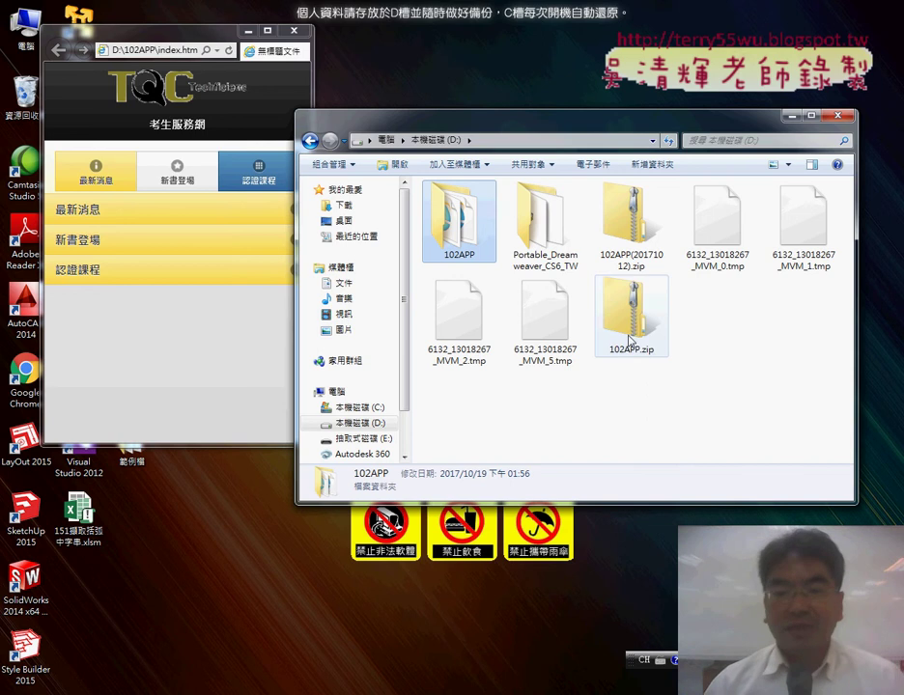
{"action": "left_click", "coordinate": [633, 338]}
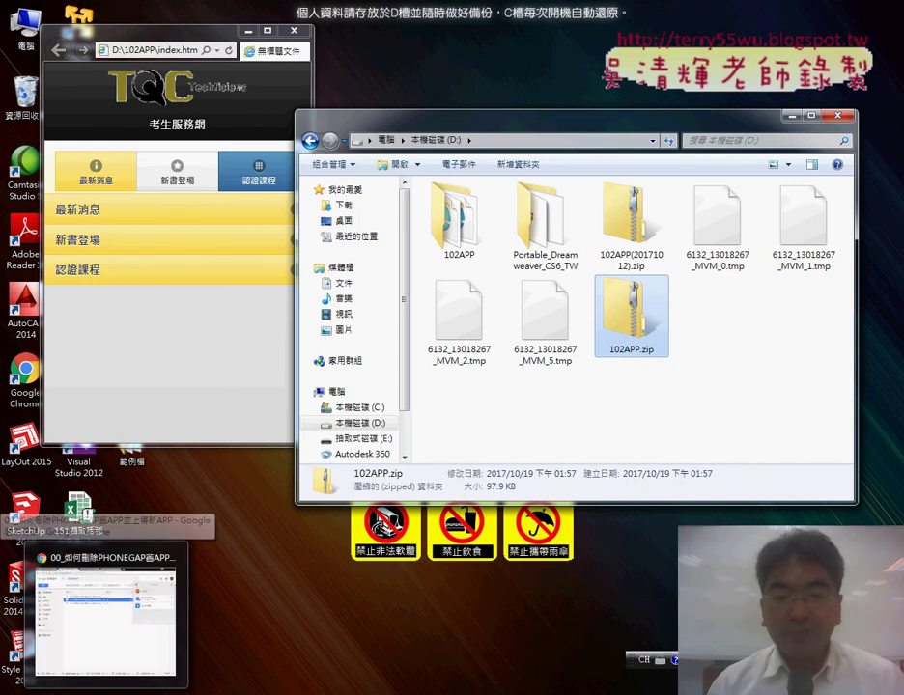
Load build.phonegap.com in a new Chrome tab
{"action": "left_click", "coordinate": [94, 452]}
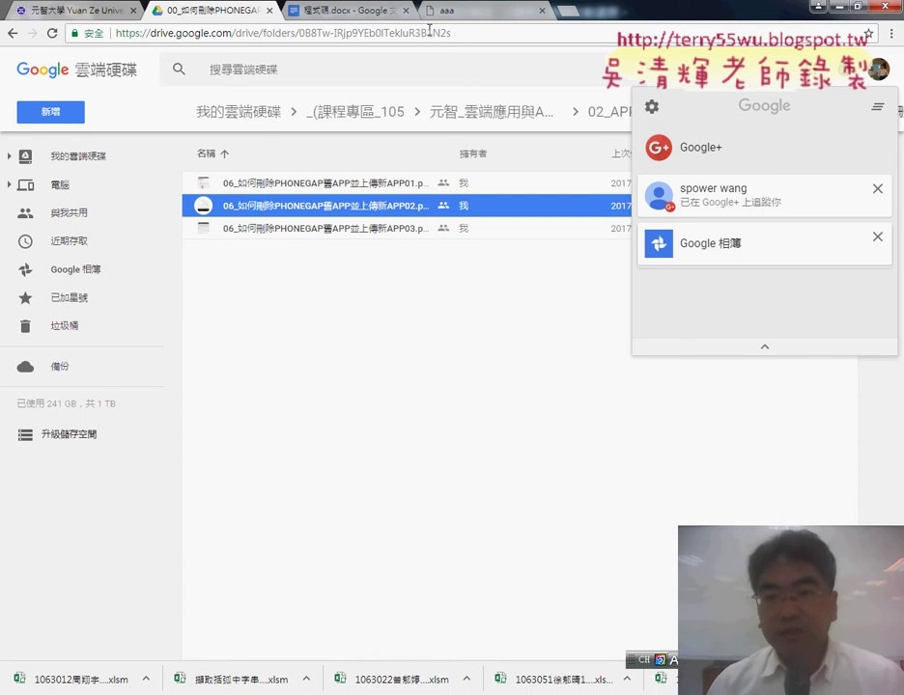
{"action": "left_click", "coordinate": [572, 12]}
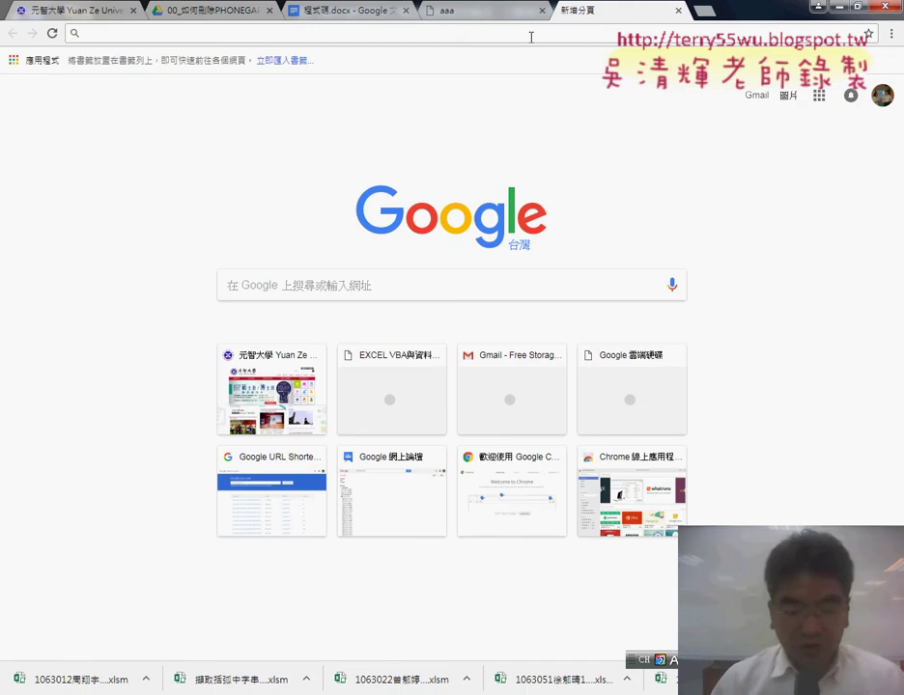
{"action": "type", "text": "build.phonegap.com"}
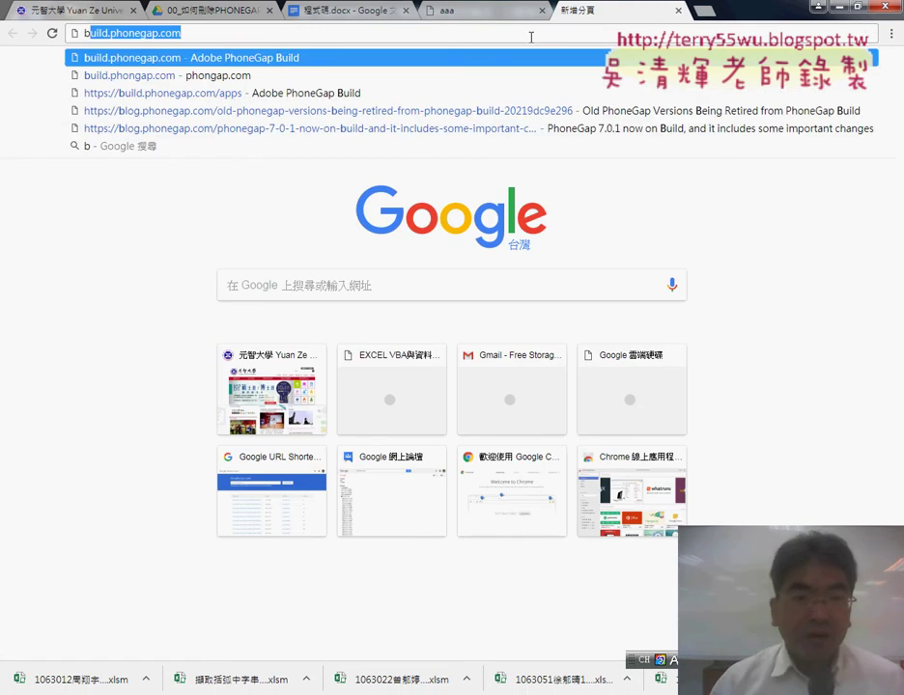
{"action": "left_click", "coordinate": [142, 34]}
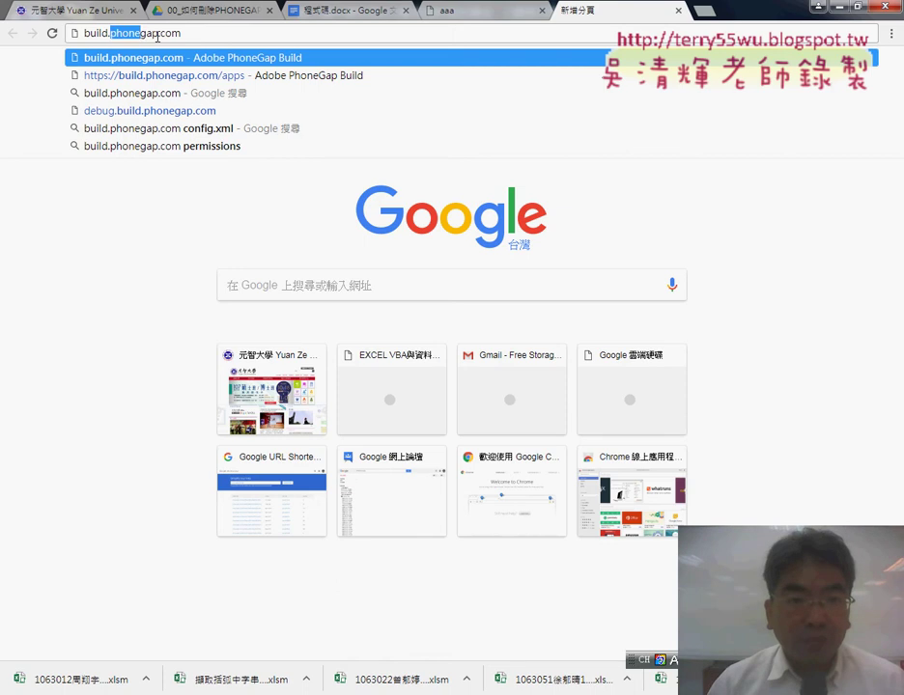
{"action": "key", "text": "Return"}
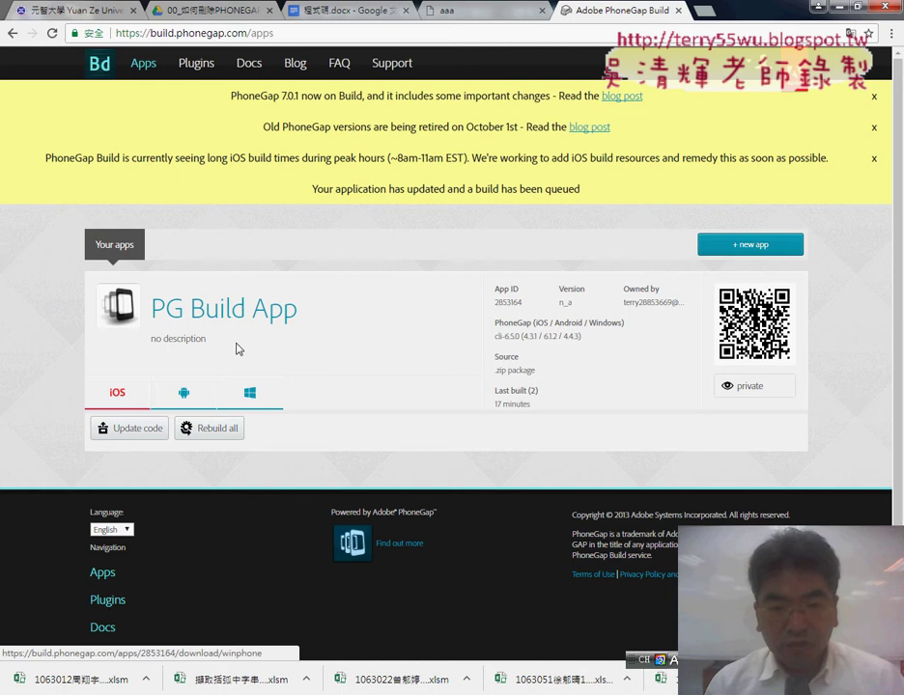
Delete PG Build App from its Settings page's Danger Zone, confirming with OK
{"action": "left_click", "coordinate": [239, 348]}
{"action": "scroll", "coordinate": [564, 468], "scroll_direction": "down", "scroll_amount": 3}
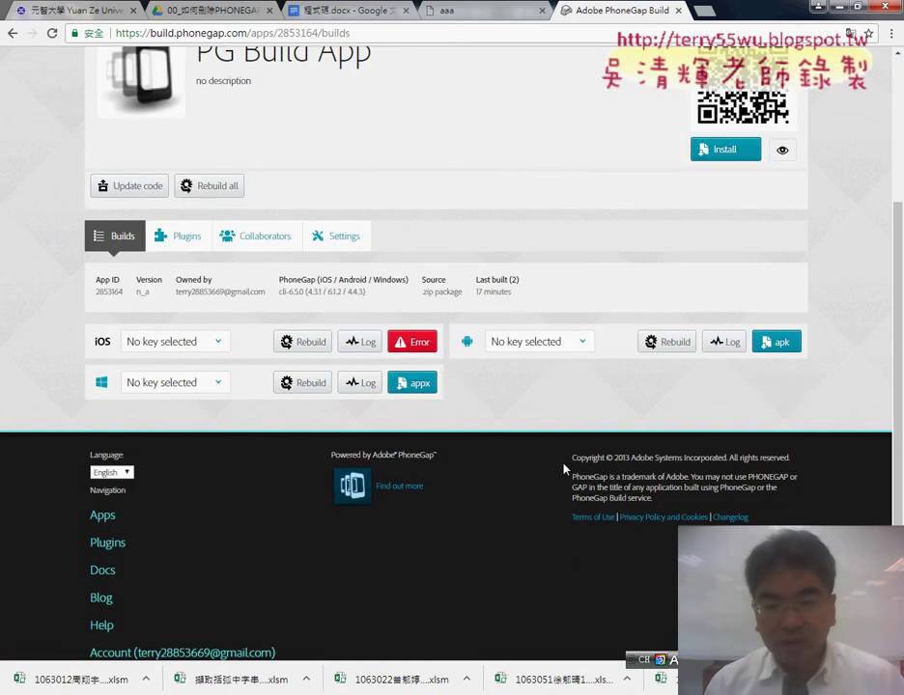
{"action": "left_click", "coordinate": [334, 238]}
{"action": "scroll", "coordinate": [541, 390], "scroll_direction": "down", "scroll_amount": 5}
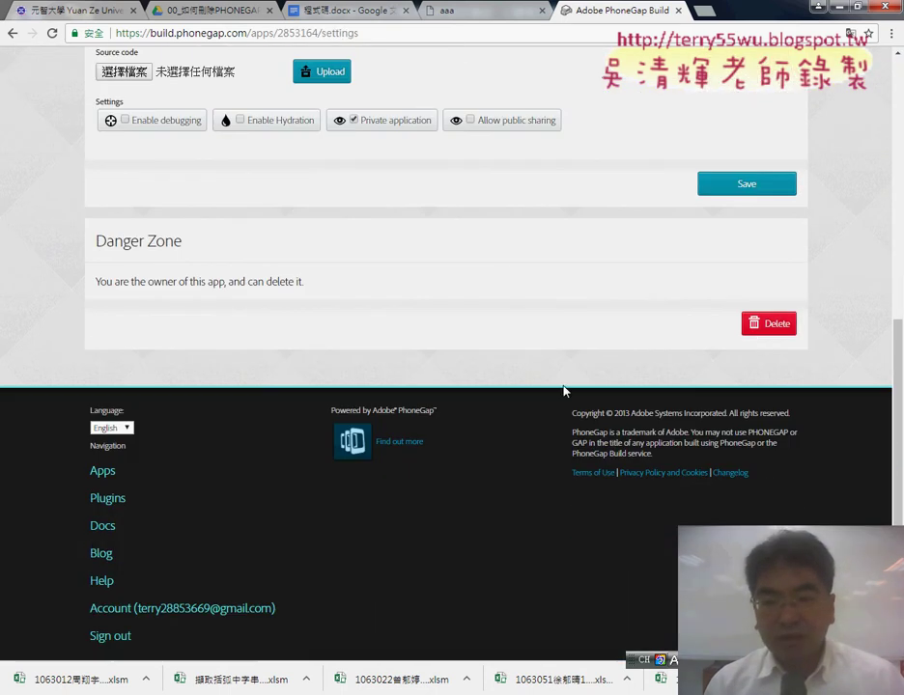
{"action": "left_click", "coordinate": [765, 330]}
{"action": "left_click", "coordinate": [508, 112]}
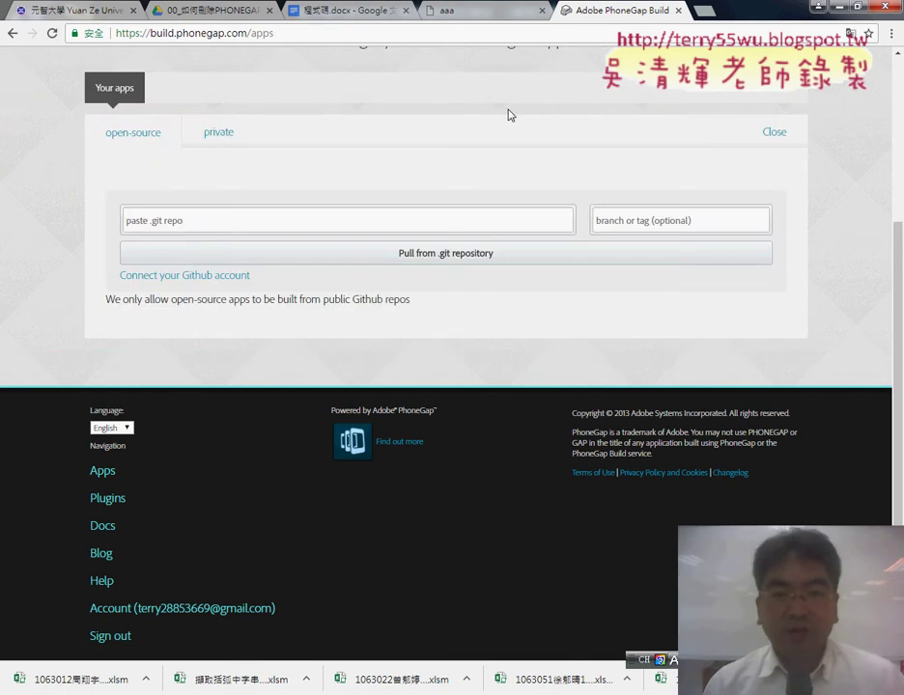
Show the private app upload options and point out the signed-in account in the account menu
{"action": "scroll", "coordinate": [531, 232], "scroll_direction": "up", "scroll_amount": 3}
{"action": "left_click", "coordinate": [219, 366]}
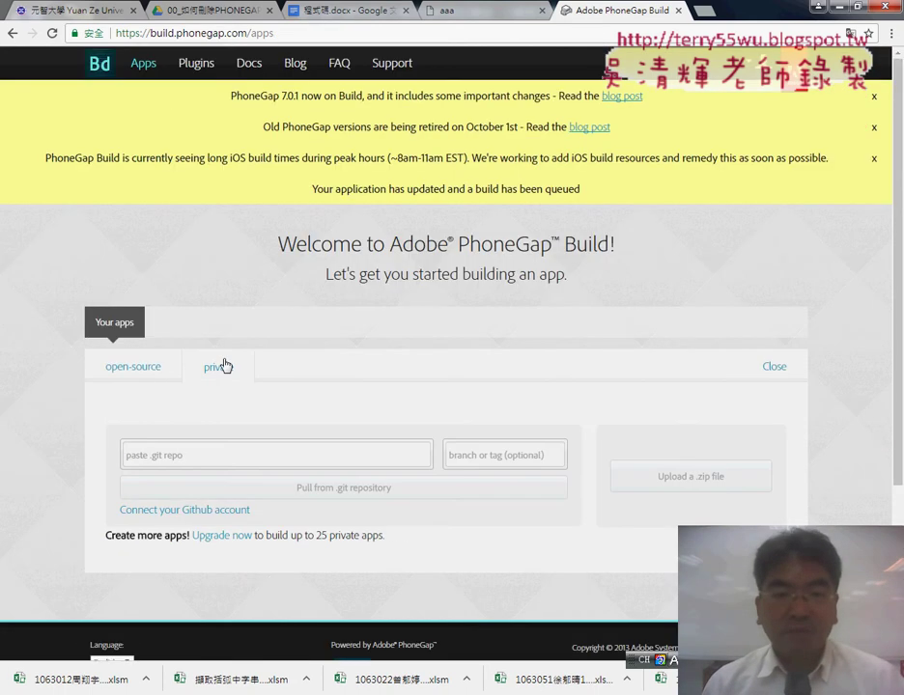
{"action": "left_click", "coordinate": [53, 33]}
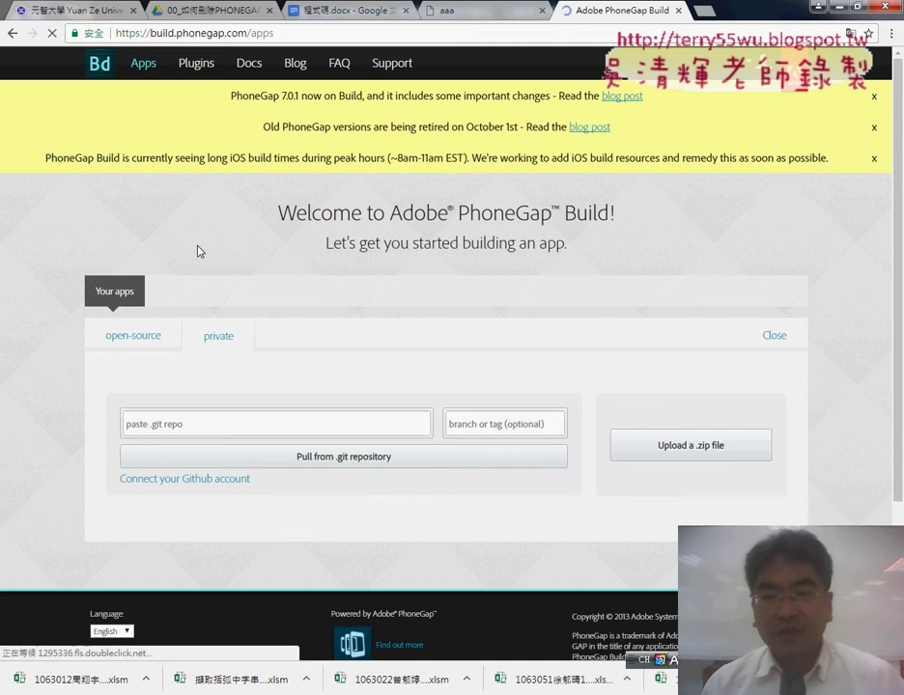
{"action": "left_click", "coordinate": [758, 62]}
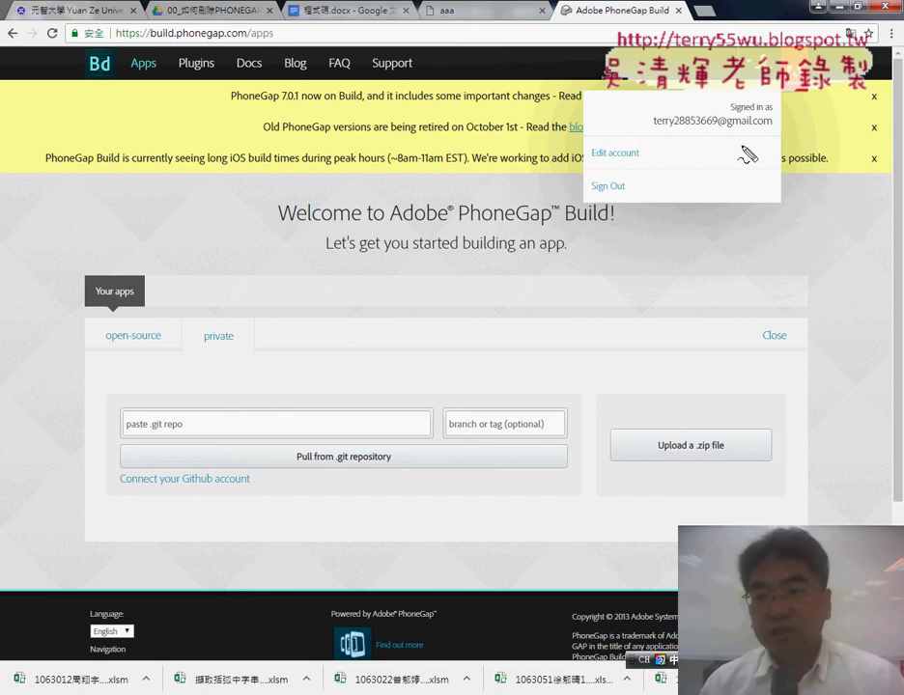
{"action": "left_click_drag", "start_coordinate": [809, 93], "coordinate": [744, 149]}
{"action": "left_click_drag", "start_coordinate": [829, 273], "coordinate": [790, 181]}
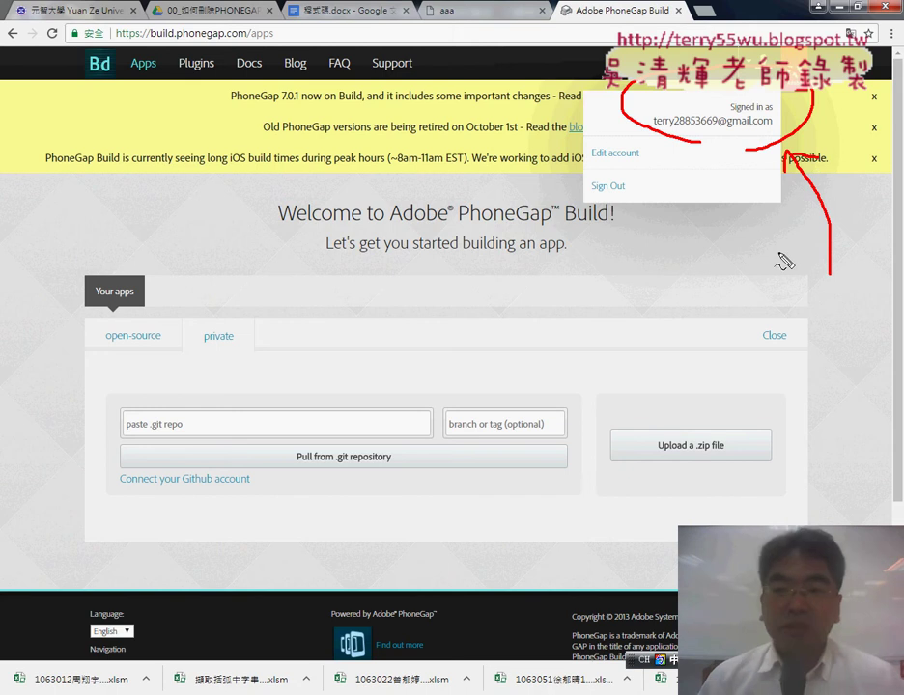
{"action": "left_click_drag", "start_coordinate": [629, 180], "coordinate": [635, 196]}
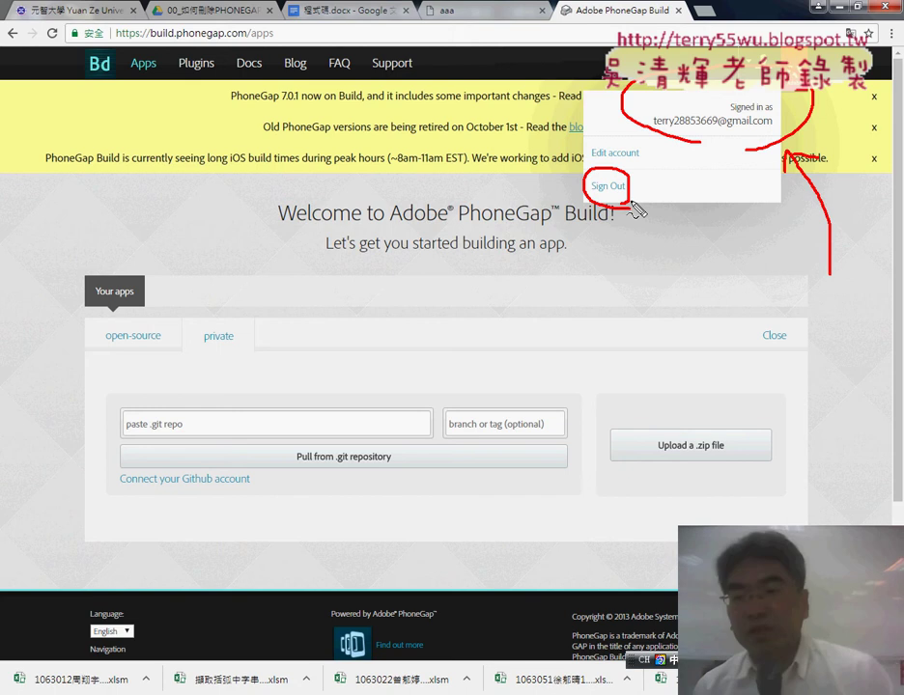
{"action": "key", "text": "Escape"}
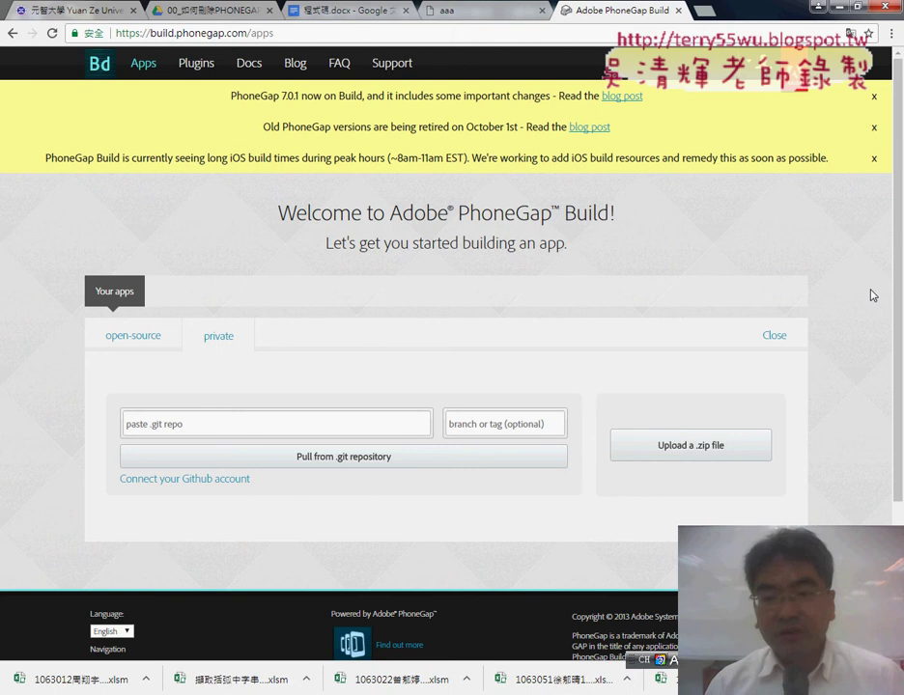
{"action": "scroll", "coordinate": [872, 296], "scroll_direction": "down", "scroll_amount": 2}
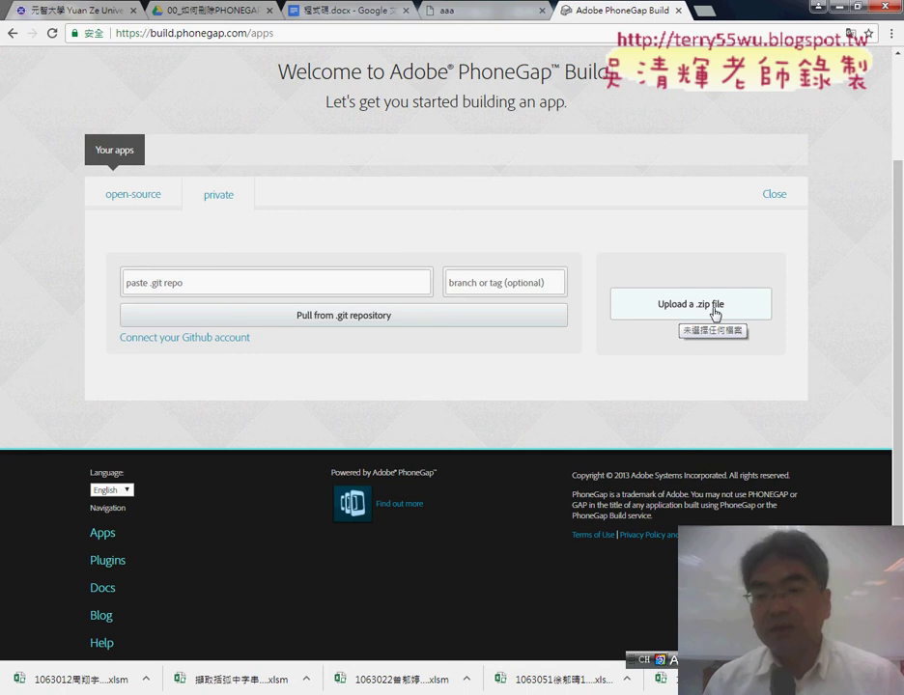
Upload D:\102APP.zip through Upload a .zip file as the new private app
{"action": "left_click", "coordinate": [715, 314]}
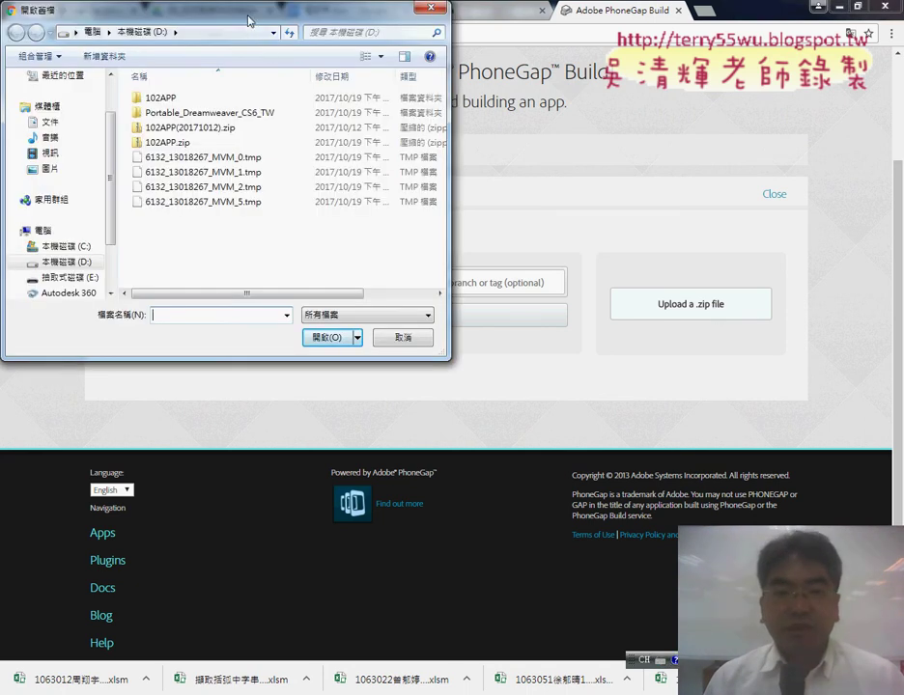
{"action": "left_click_drag", "start_coordinate": [249, 21], "coordinate": [470, 74]}
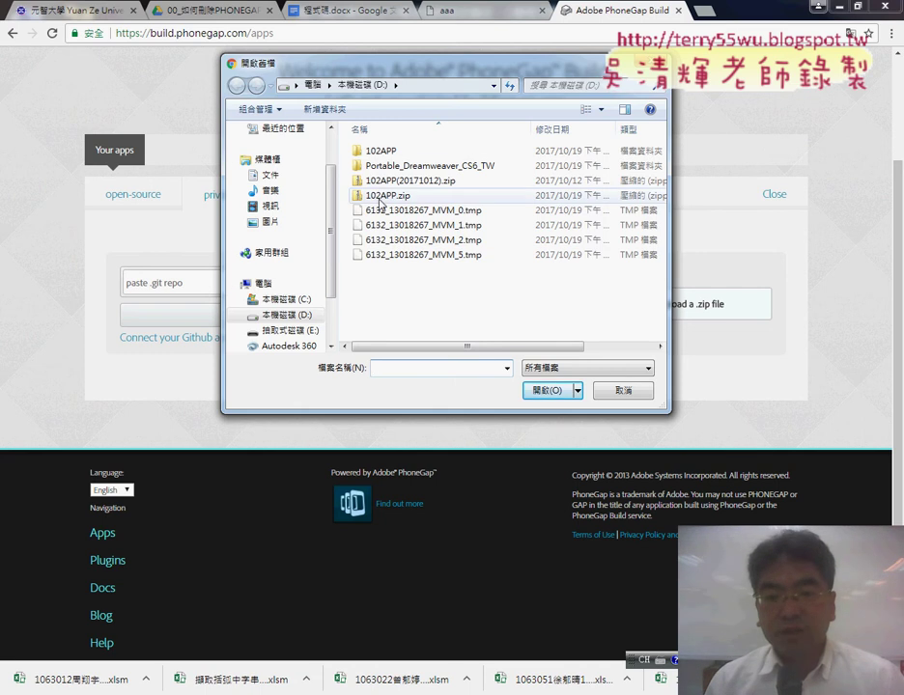
{"action": "left_click", "coordinate": [379, 197]}
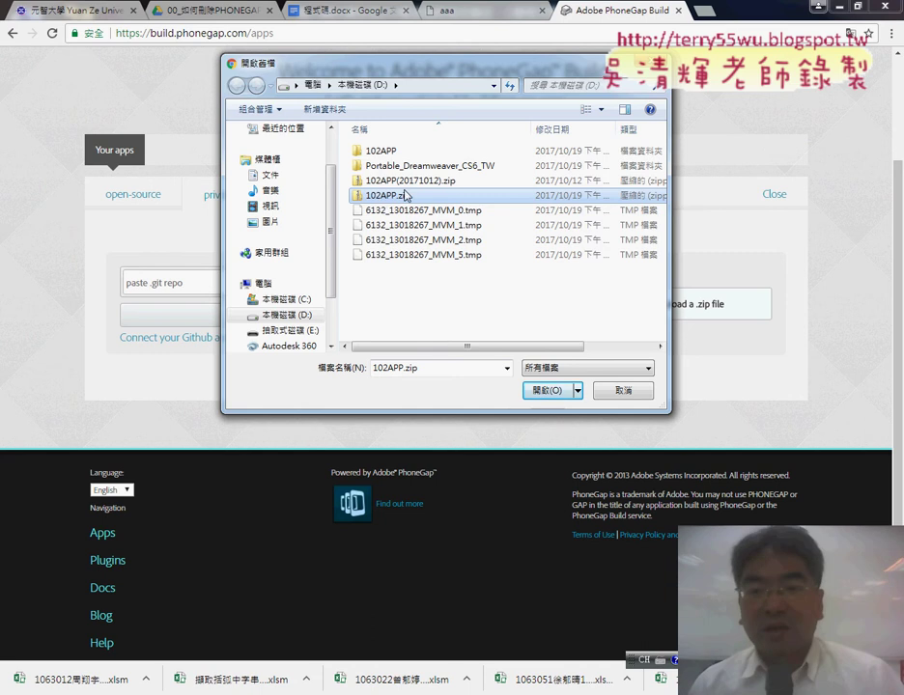
{"action": "left_click", "coordinate": [547, 397]}
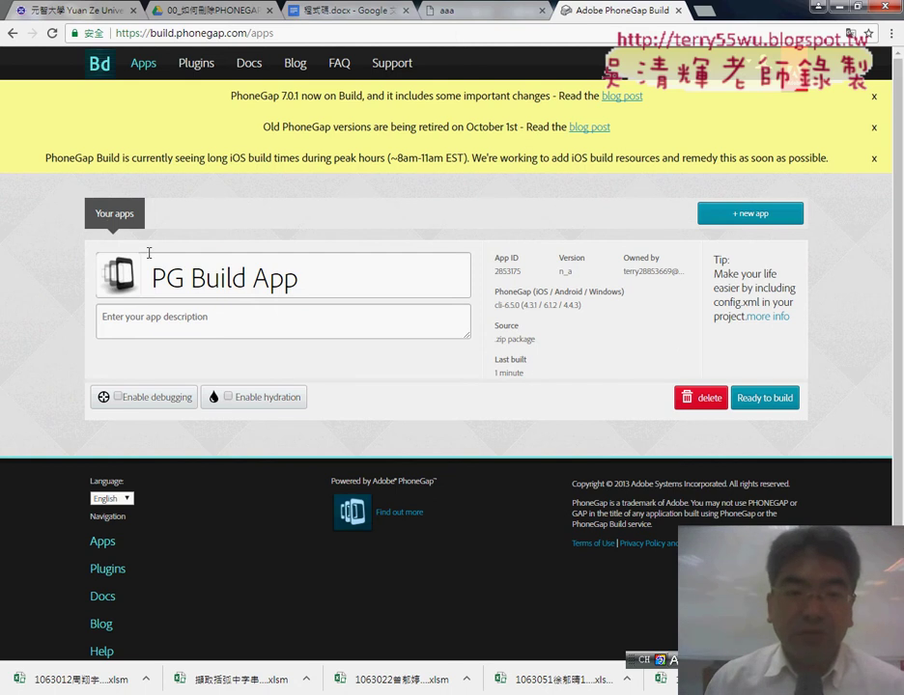
Replace the app title 'PG Build App' with 102APP考生服務, entering the Chinese part through the IME
{"action": "left_click_drag", "start_coordinate": [150, 278], "coordinate": [320, 284]}
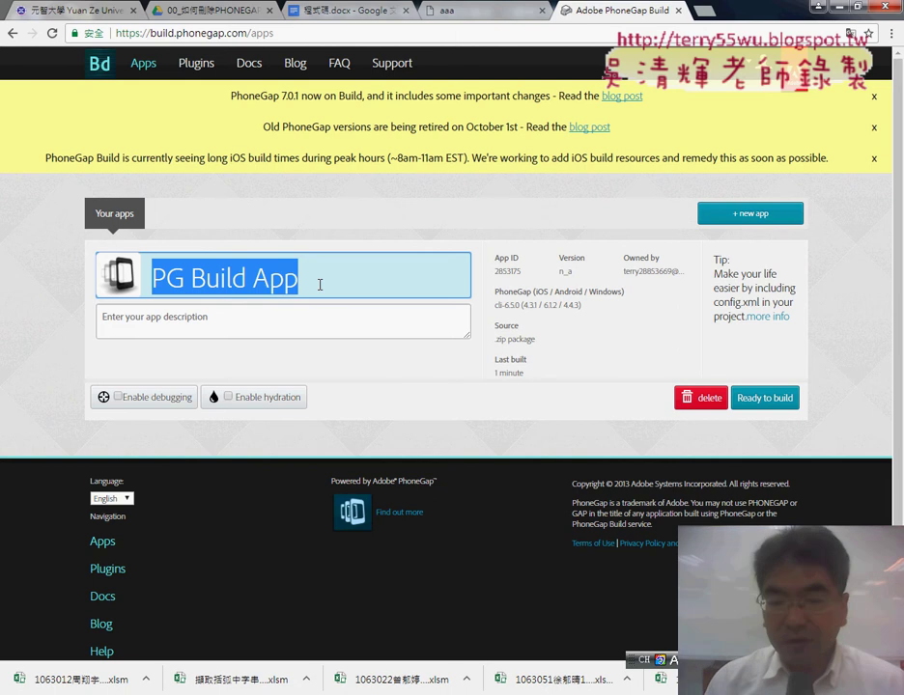
{"action": "type", "text": "102A"}
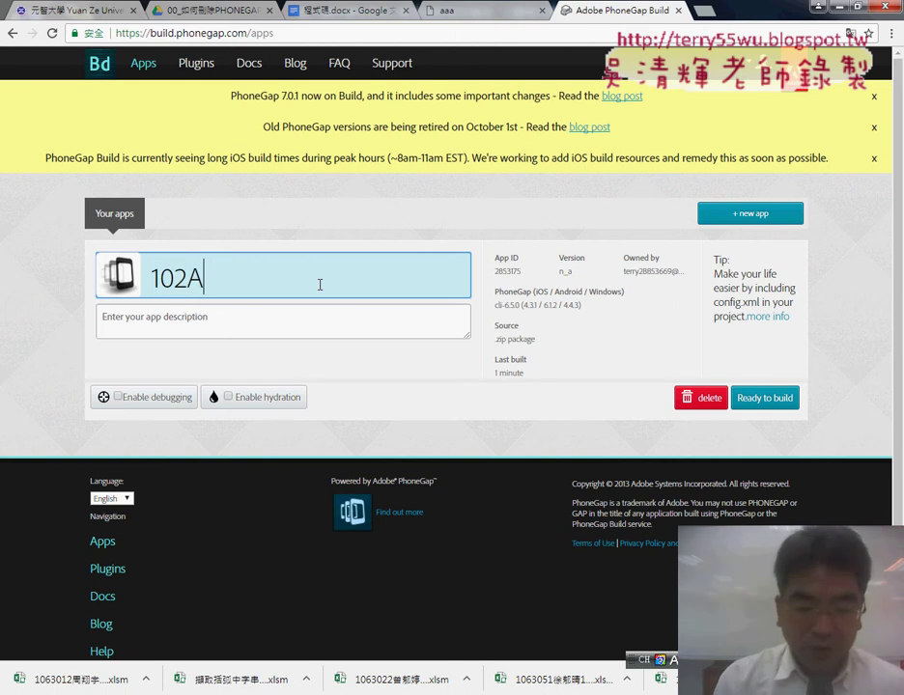
{"action": "type", "text": "PP"}
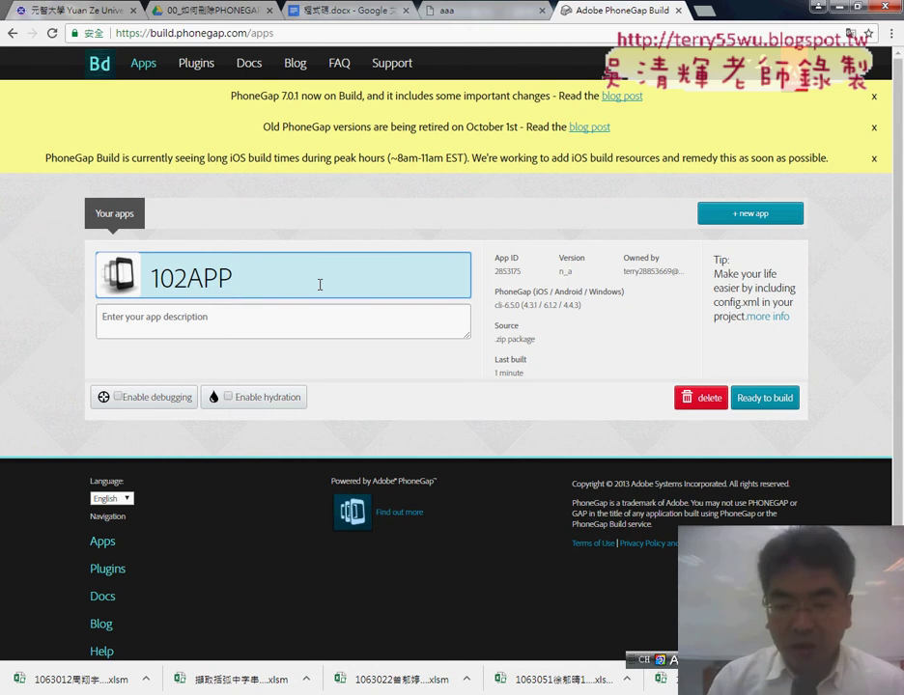
{"action": "key", "text": "shift"}
{"action": "type", "text": "考"}
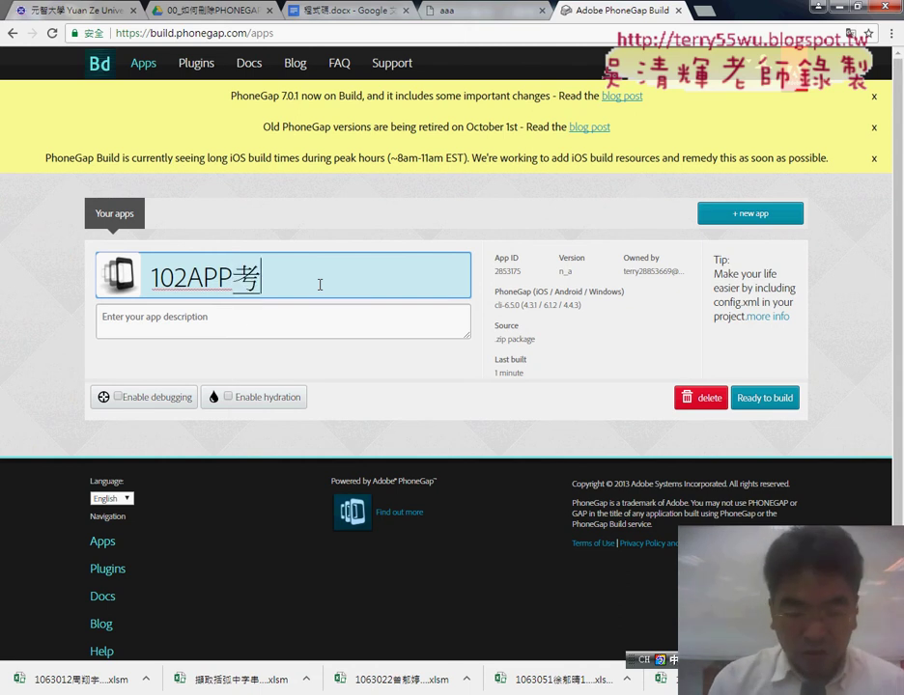
{"action": "type", "text": "生"}
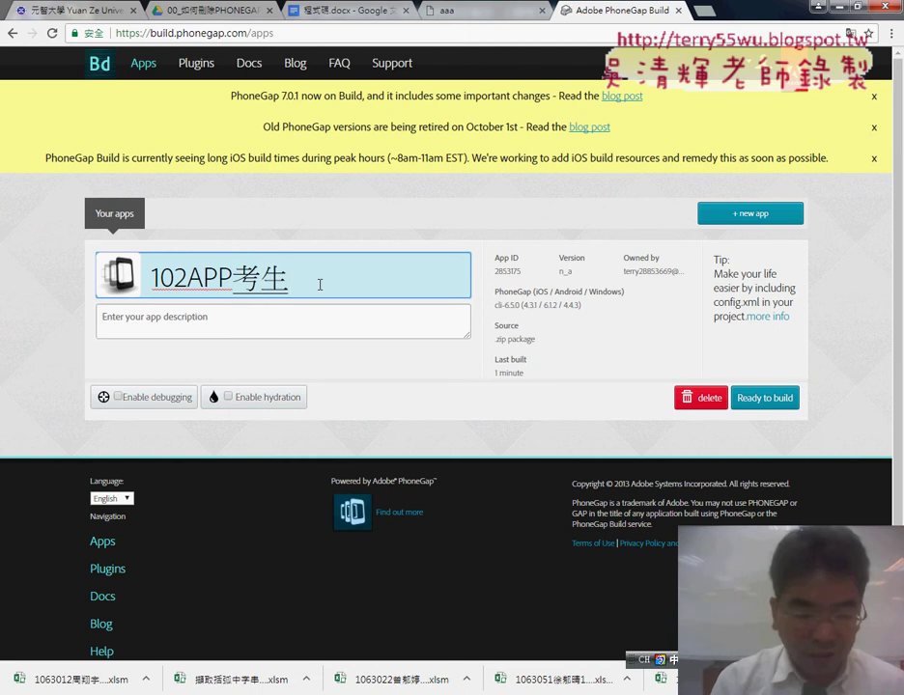
{"action": "type", "text": "服"}
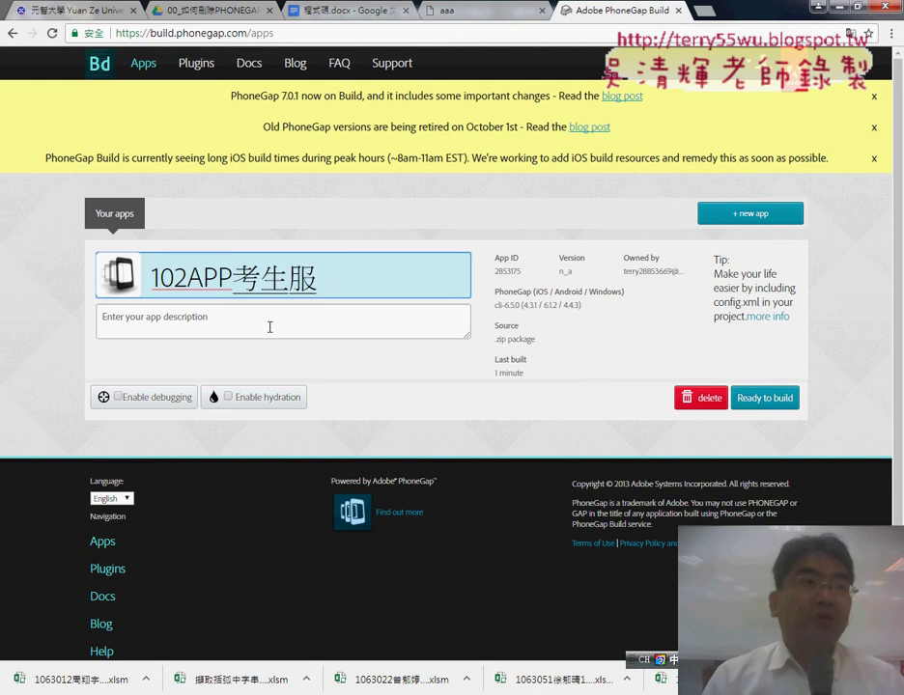
{"action": "type", "text": "x"}
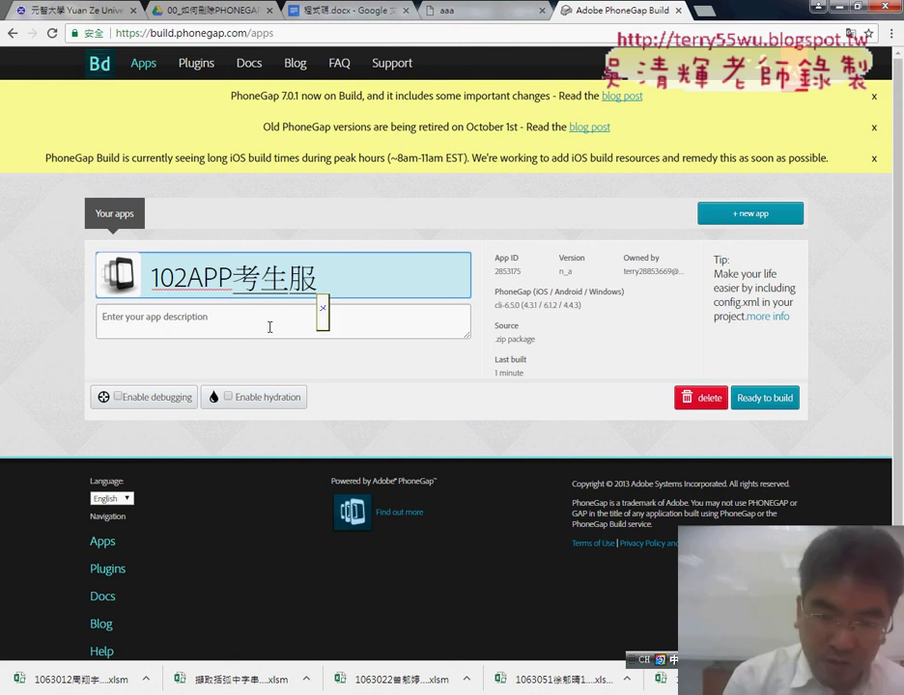
{"action": "type", "text": "務"}
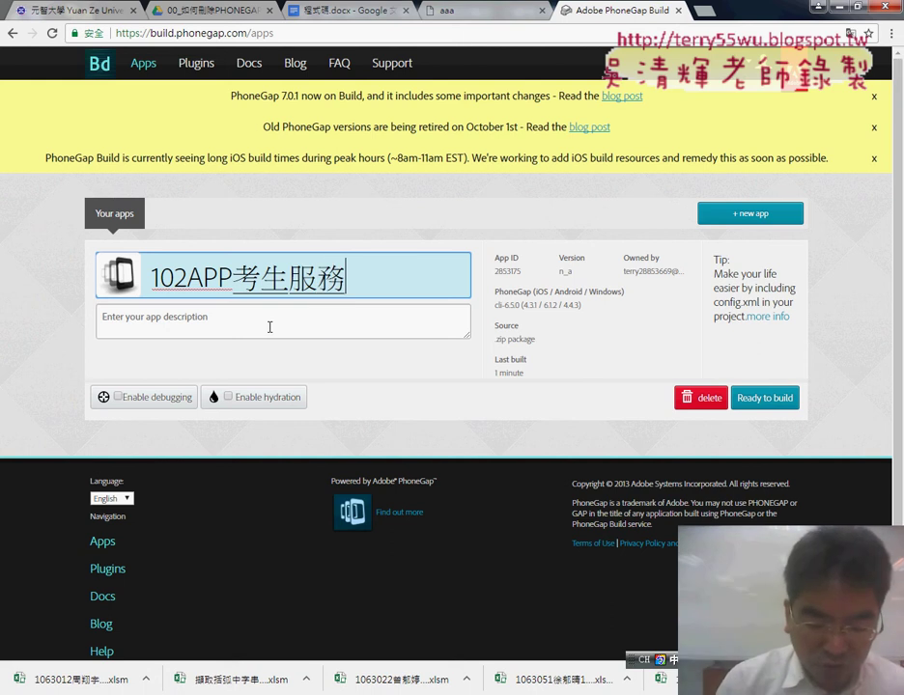
{"action": "type", "text": "x"}
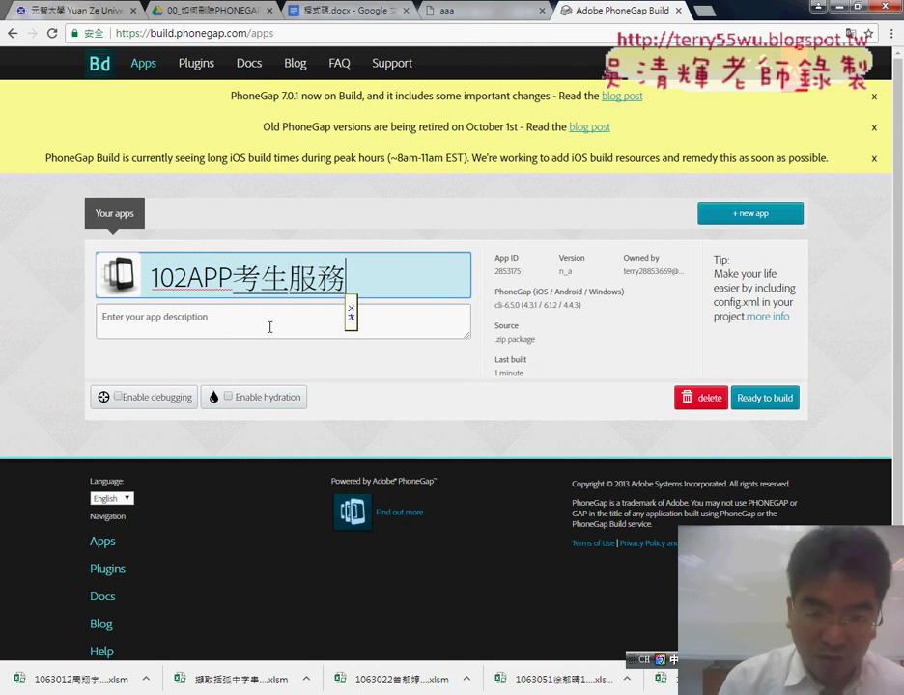
{"action": "key", "text": "BackSpace"}
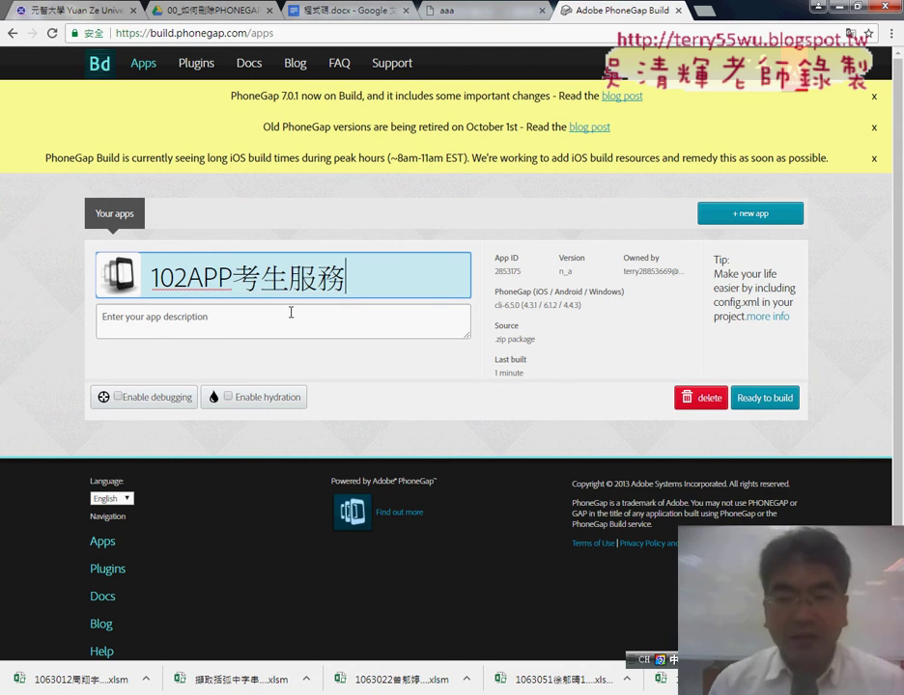
{"action": "left_click_drag", "start_coordinate": [348, 277], "coordinate": [146, 271]}
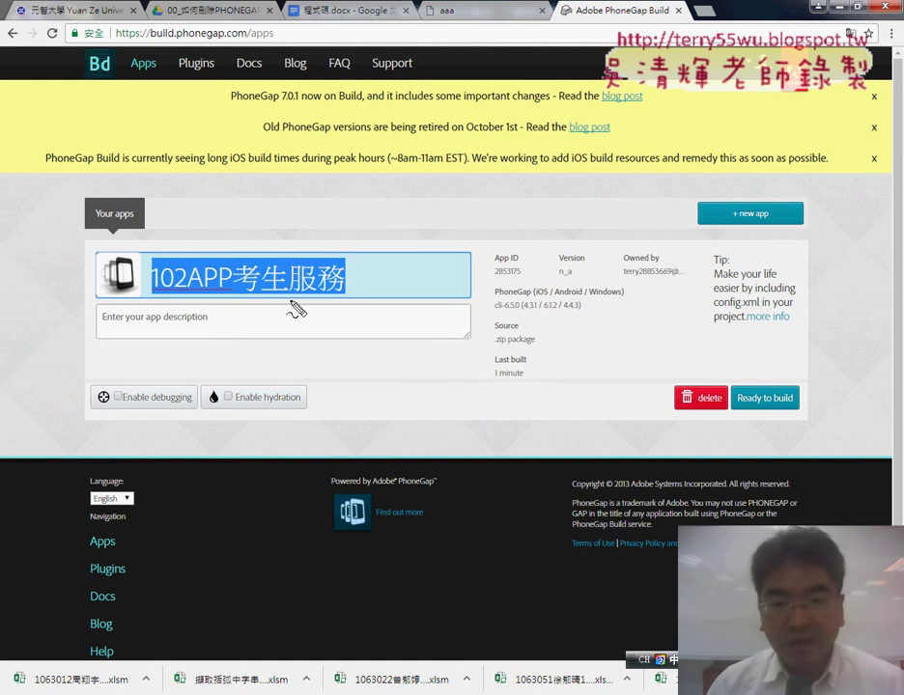
Mark the new app title and the build step with on-screen annotations, then clear them
{"action": "mouse_move", "coordinate": [292, 300]}
{"action": "left_mouse_down"}
{"action": "mouse_move", "coordinate": [367, 269]}
{"action": "mouse_move", "coordinate": [309, 307]}
{"action": "left_mouse_up"}
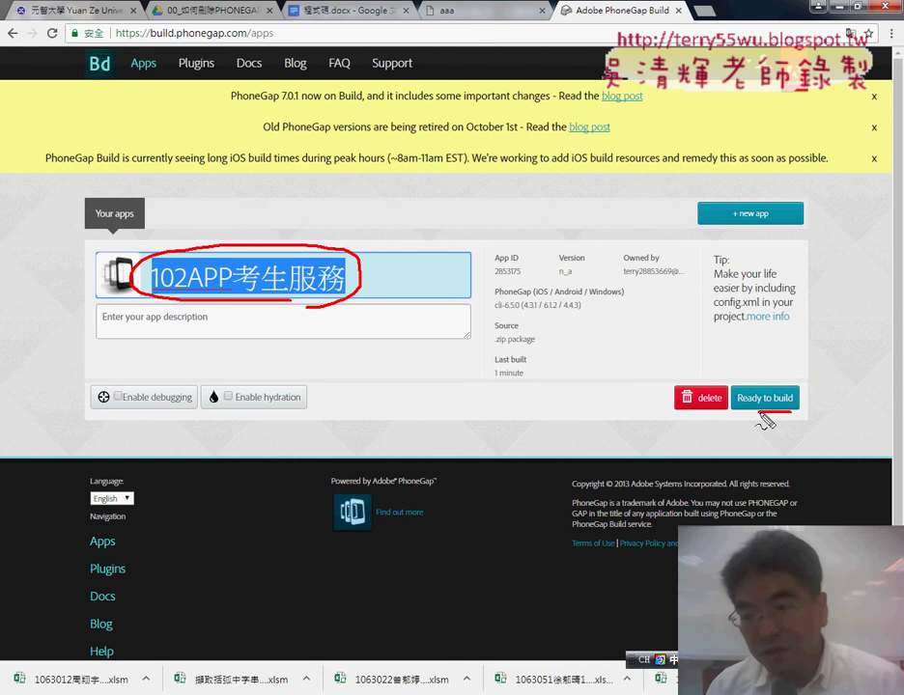
{"action": "left_click_drag", "start_coordinate": [790, 407], "coordinate": [773, 391]}
{"action": "left_click_drag", "start_coordinate": [367, 280], "coordinate": [763, 375]}
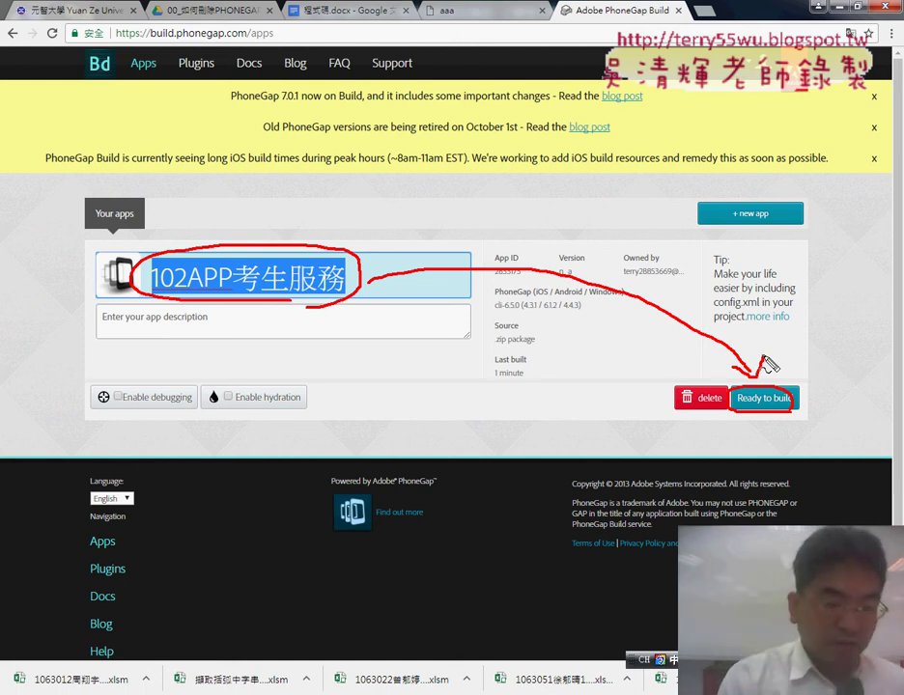
{"action": "key", "text": "Escape"}
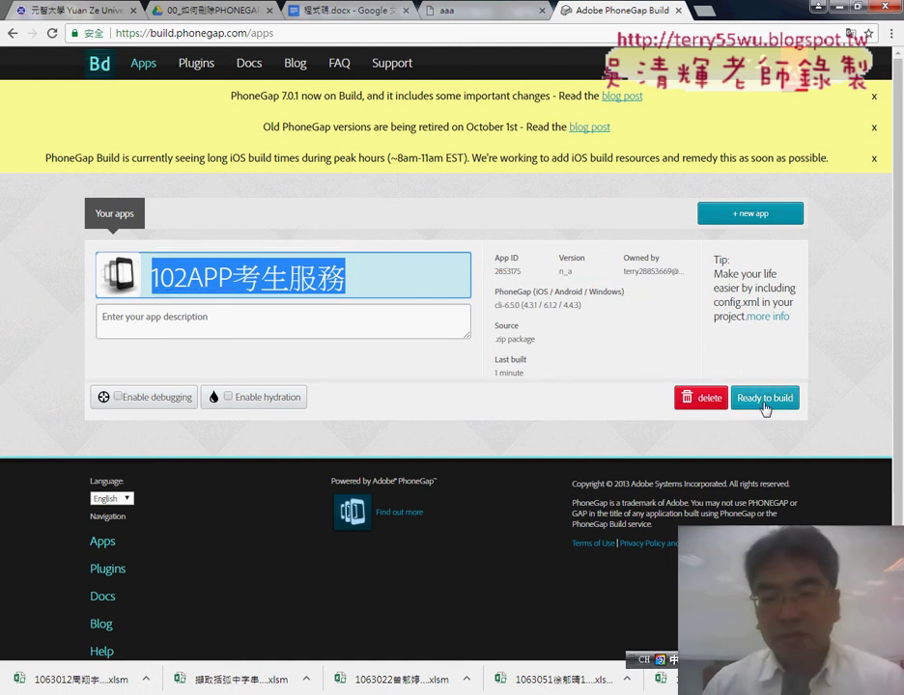
{"action": "left_click", "coordinate": [765, 404]}
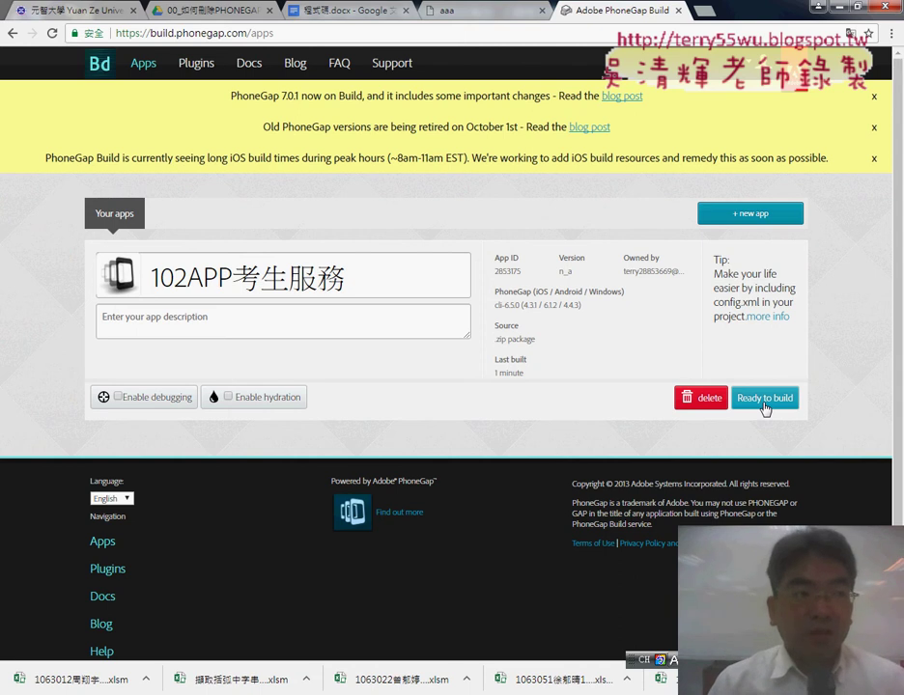
{"action": "left_click", "coordinate": [764, 404]}
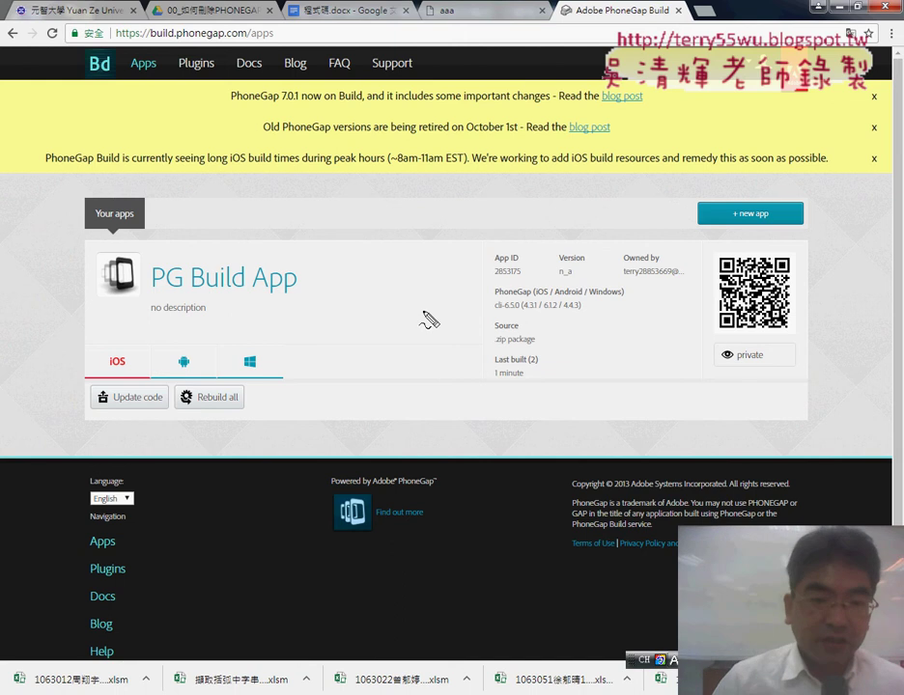
{"action": "left_click_drag", "start_coordinate": [191, 346], "coordinate": [203, 355]}
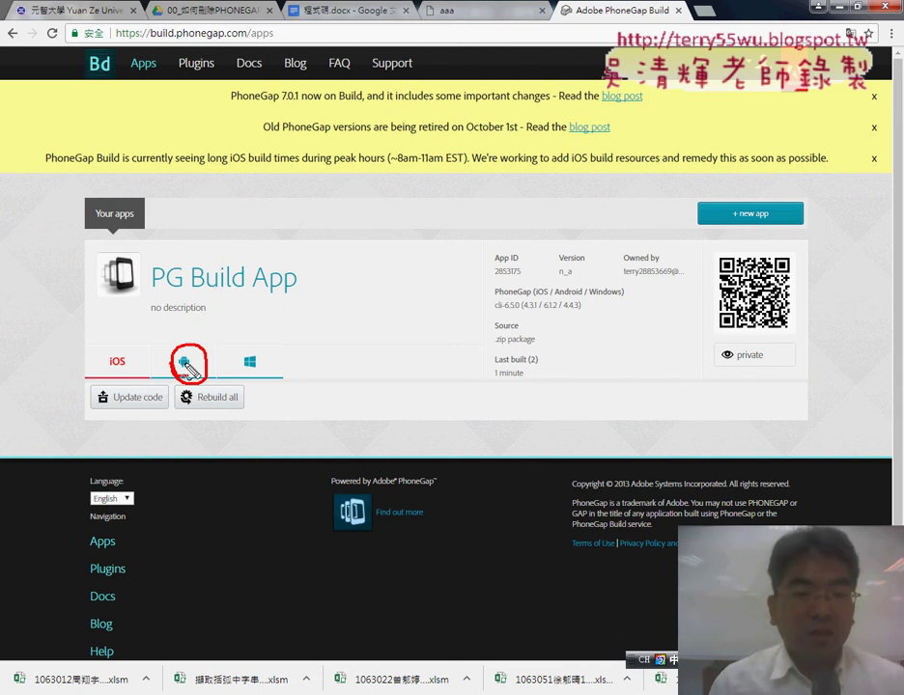
{"action": "left_click_drag", "start_coordinate": [272, 379], "coordinate": [263, 384]}
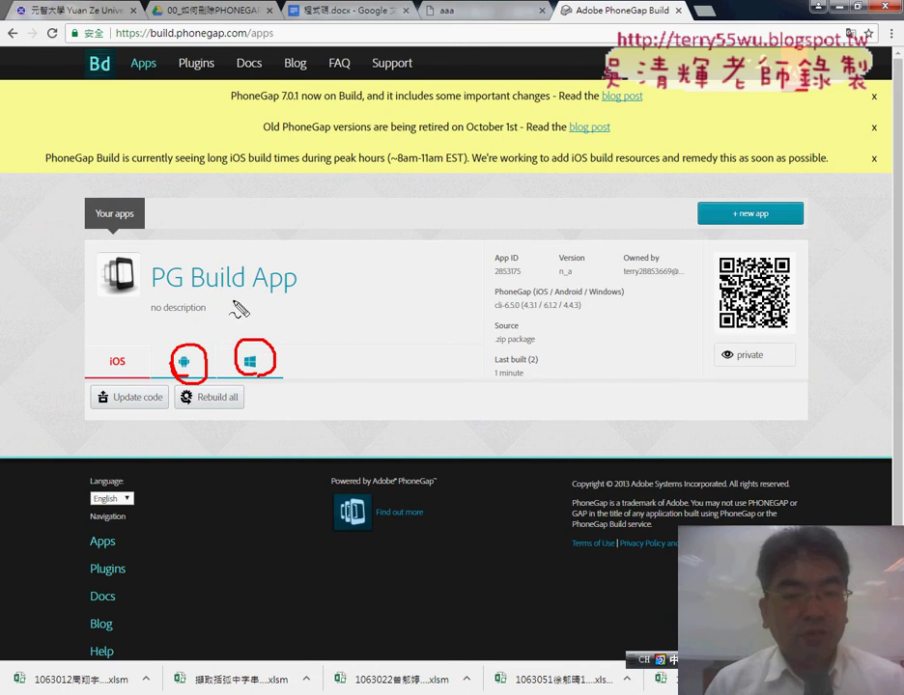
{"action": "mouse_move", "coordinate": [236, 305]}
{"action": "left_mouse_down"}
{"action": "mouse_move", "coordinate": [207, 344]}
{"action": "mouse_move", "coordinate": [214, 334]}
{"action": "left_mouse_up"}
{"action": "mouse_move", "coordinate": [307, 306]}
{"action": "left_mouse_down"}
{"action": "mouse_move", "coordinate": [280, 336]}
{"action": "mouse_move", "coordinate": [293, 331]}
{"action": "left_mouse_up"}
{"action": "left_click_drag", "start_coordinate": [135, 349], "coordinate": [139, 359]}
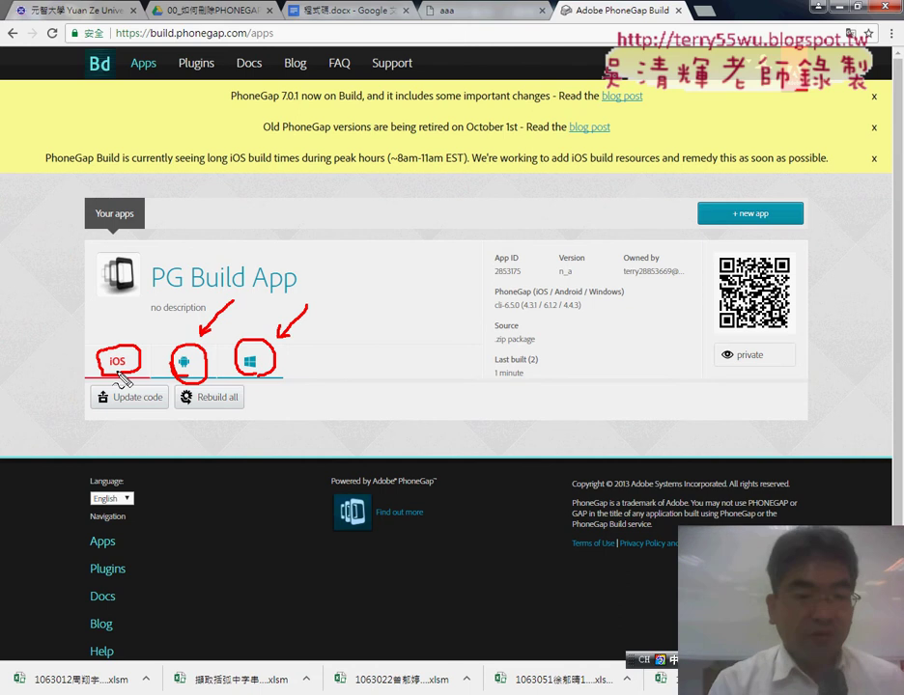
{"action": "key", "text": "Escape"}
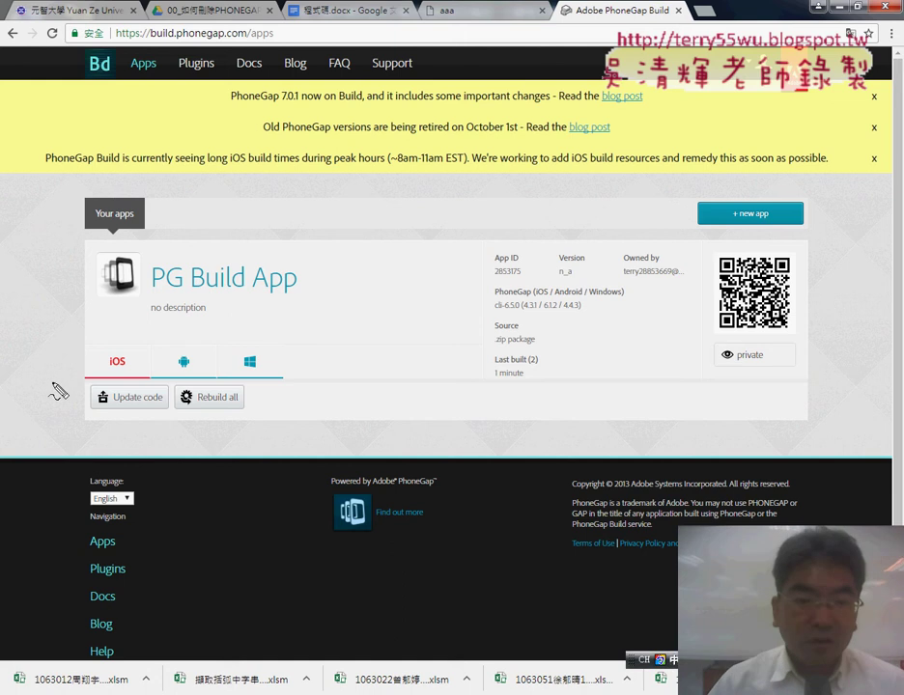
{"action": "left_click_drag", "start_coordinate": [217, 383], "coordinate": [202, 387]}
{"action": "mouse_move", "coordinate": [246, 317]}
{"action": "left_mouse_down"}
{"action": "mouse_move", "coordinate": [266, 304]}
{"action": "mouse_move", "coordinate": [203, 343]}
{"action": "mouse_move", "coordinate": [230, 344]}
{"action": "left_mouse_up"}
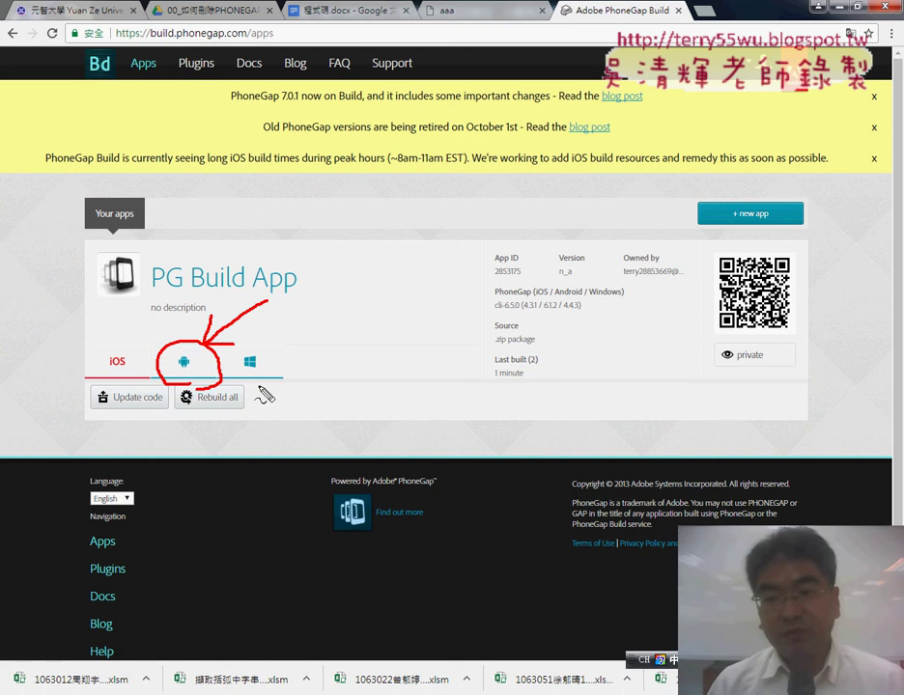
Download the Android build PGBuildApp-debug.apk (228 KB) and reveal it in the Downloads folder
{"action": "left_click_drag", "start_coordinate": [750, 348], "coordinate": [746, 338]}
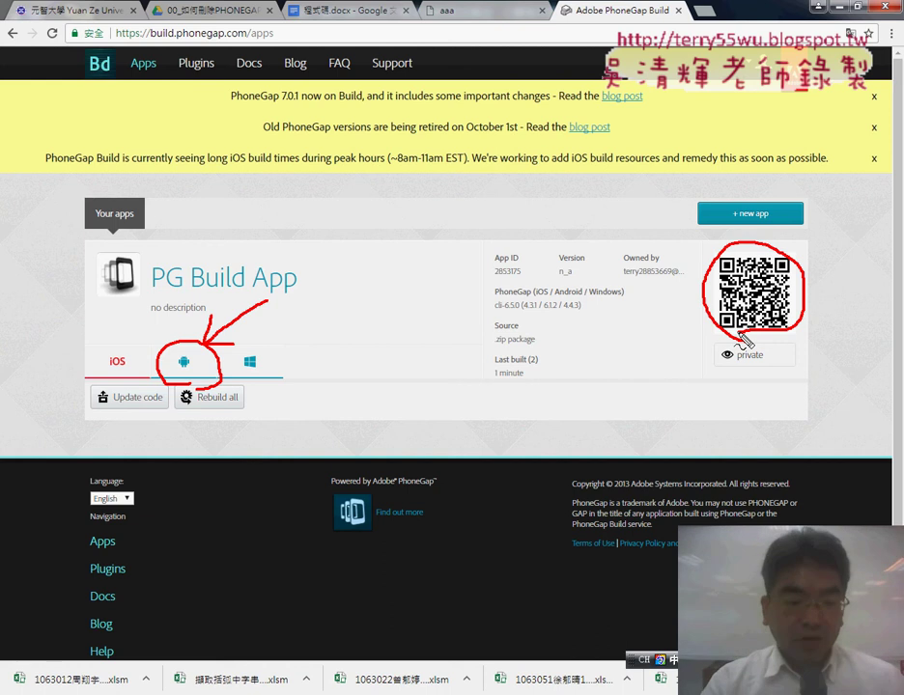
{"action": "key", "text": "Escape"}
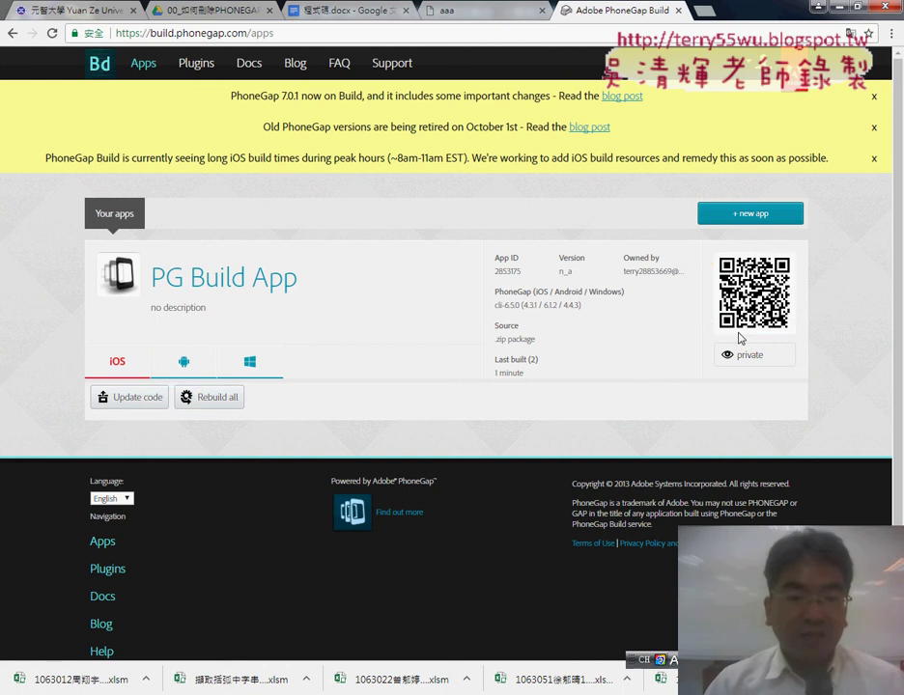
{"action": "left_click", "coordinate": [184, 365]}
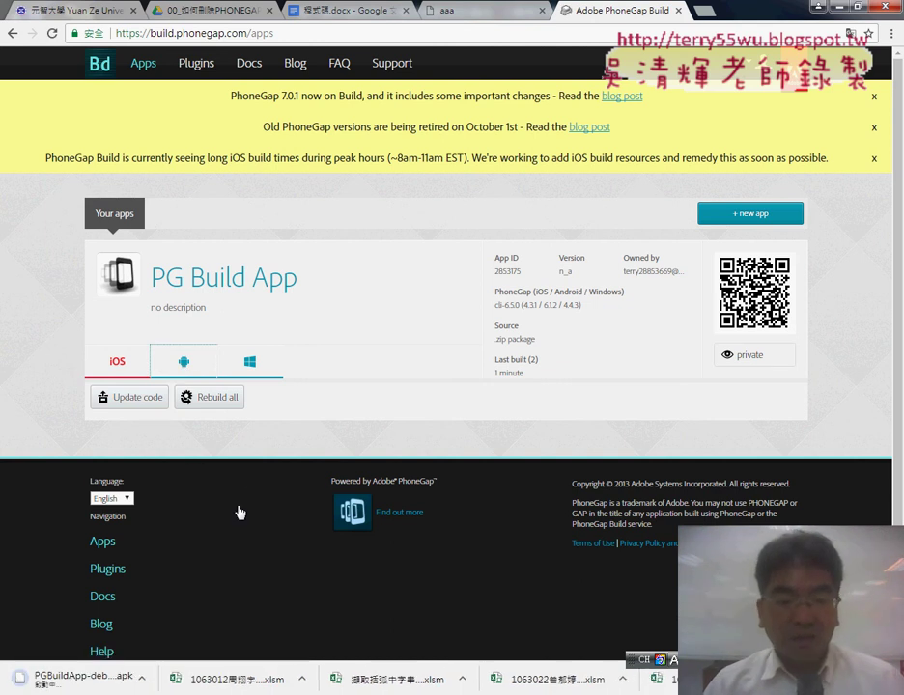
{"action": "left_click", "coordinate": [148, 679]}
{"action": "left_click", "coordinate": [188, 633]}
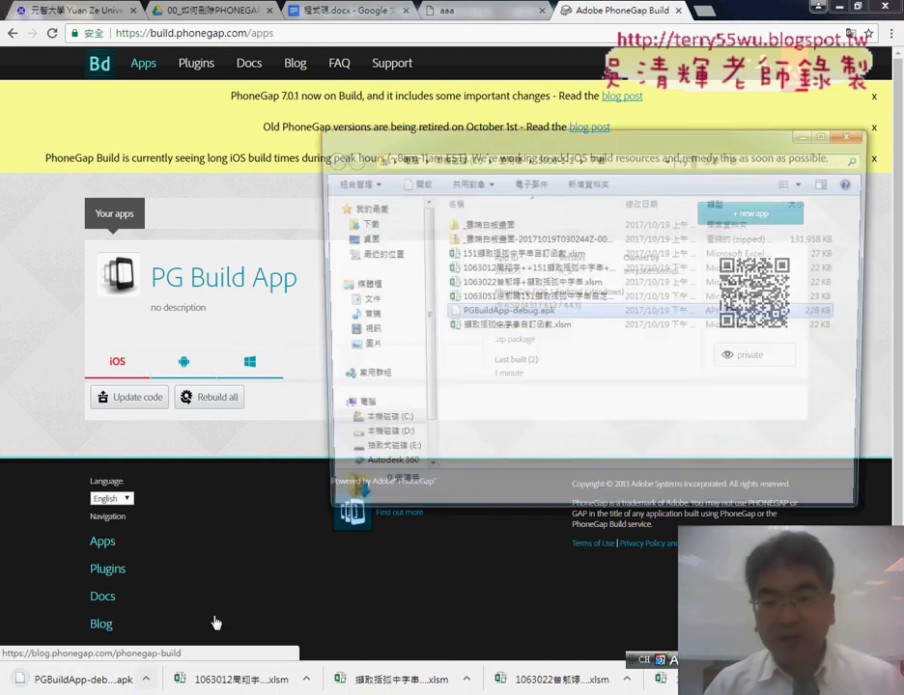
Select PGBuildApp-debug.apk in the Downloads folder and put its file name into edit mode
{"action": "left_click", "coordinate": [545, 314]}
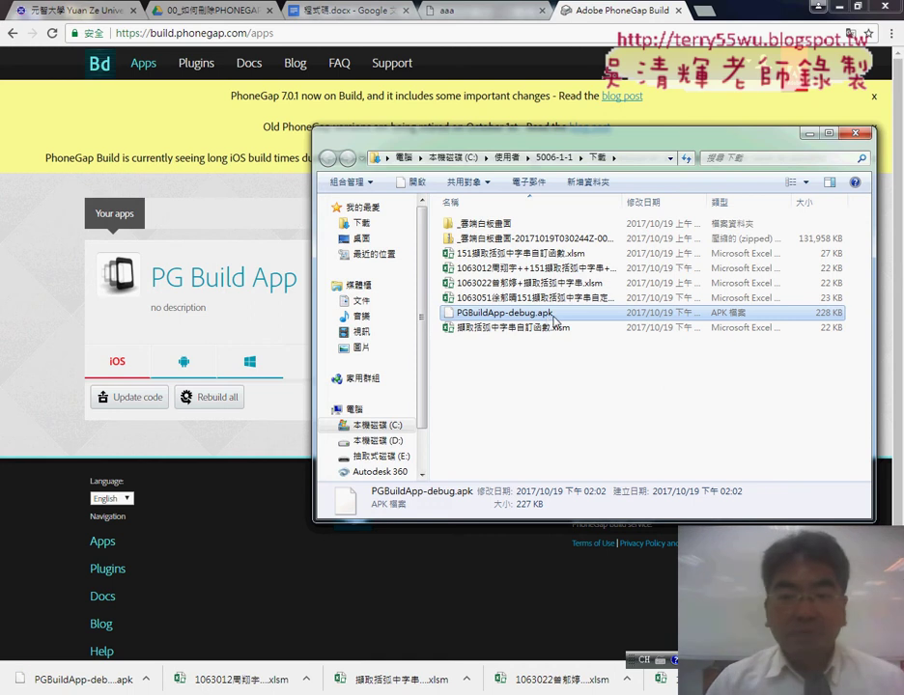
{"action": "double_click", "coordinate": [546, 314]}
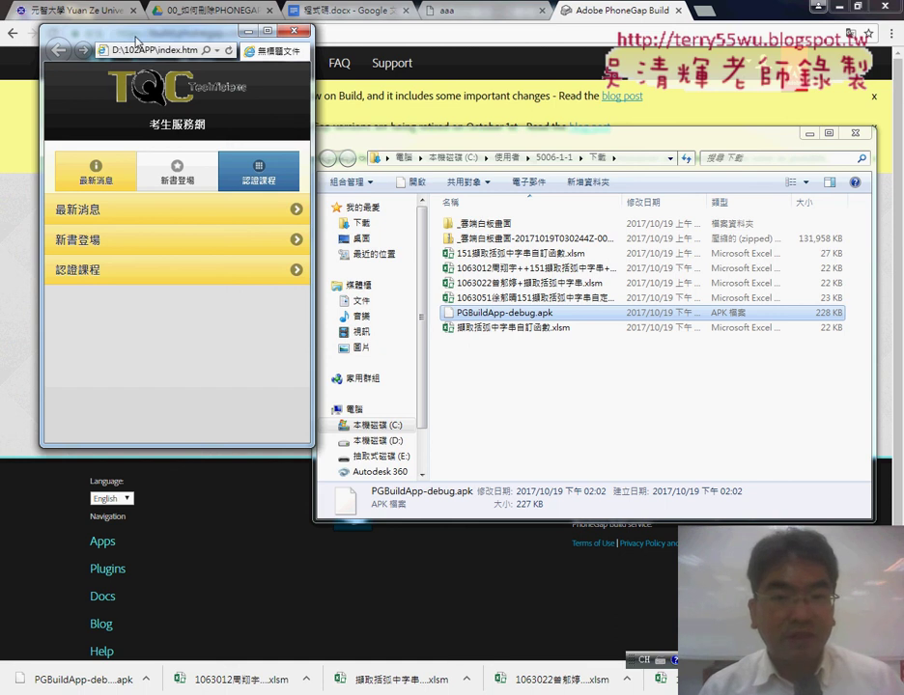
Move the Internet Explorer window previewing D:\102APP\index.htm further to the right
{"action": "left_click_drag", "start_coordinate": [137, 42], "coordinate": [302, 59]}
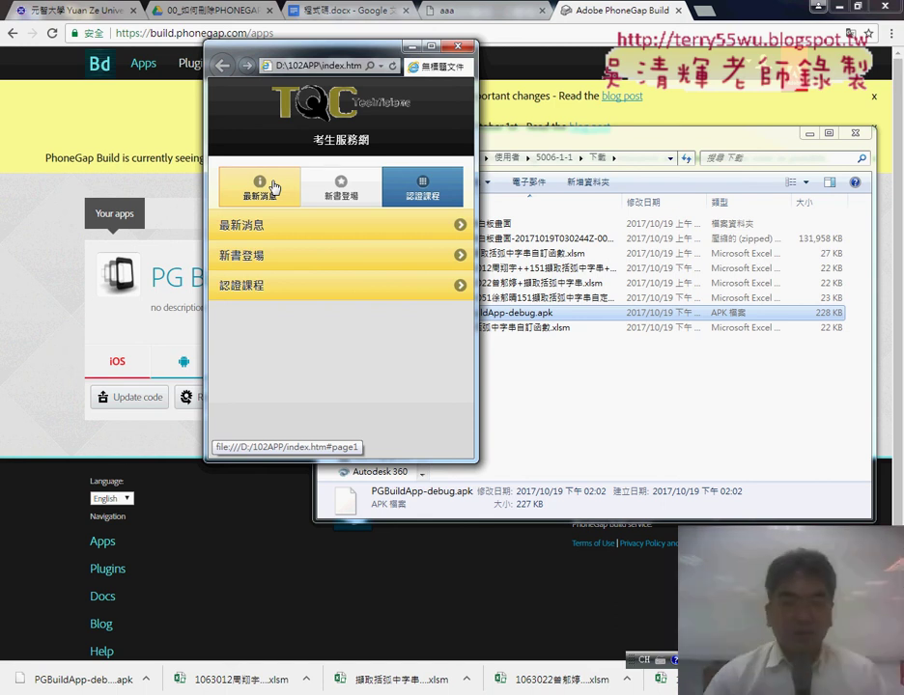
Reload PhoneGap Build, go Back to the new tab page, then Forward to the app's settings
{"action": "left_click", "coordinate": [17, 146]}
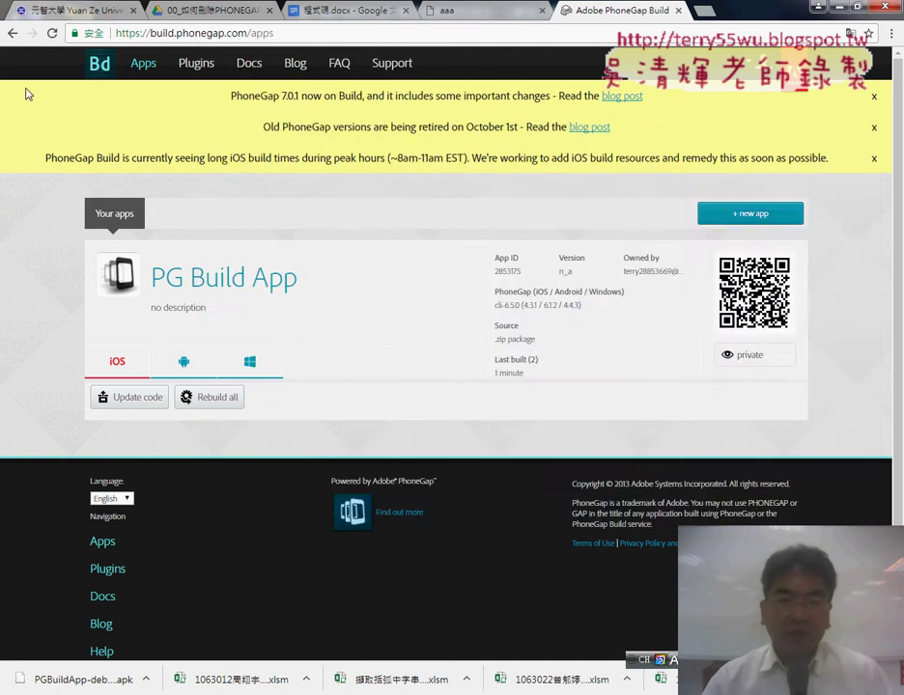
{"action": "left_click", "coordinate": [13, 32]}
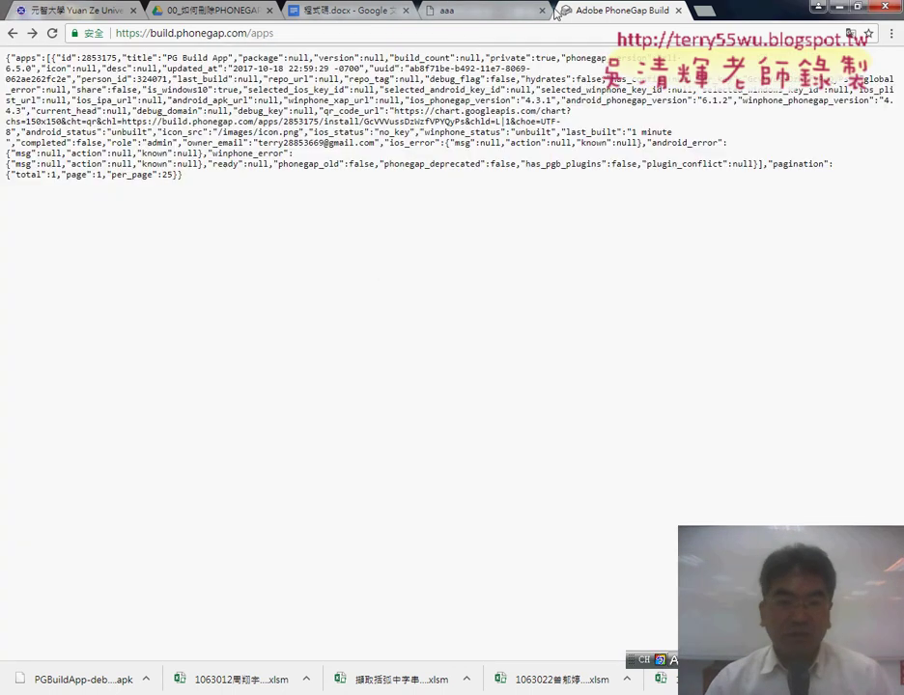
{"action": "left_click", "coordinate": [10, 34]}
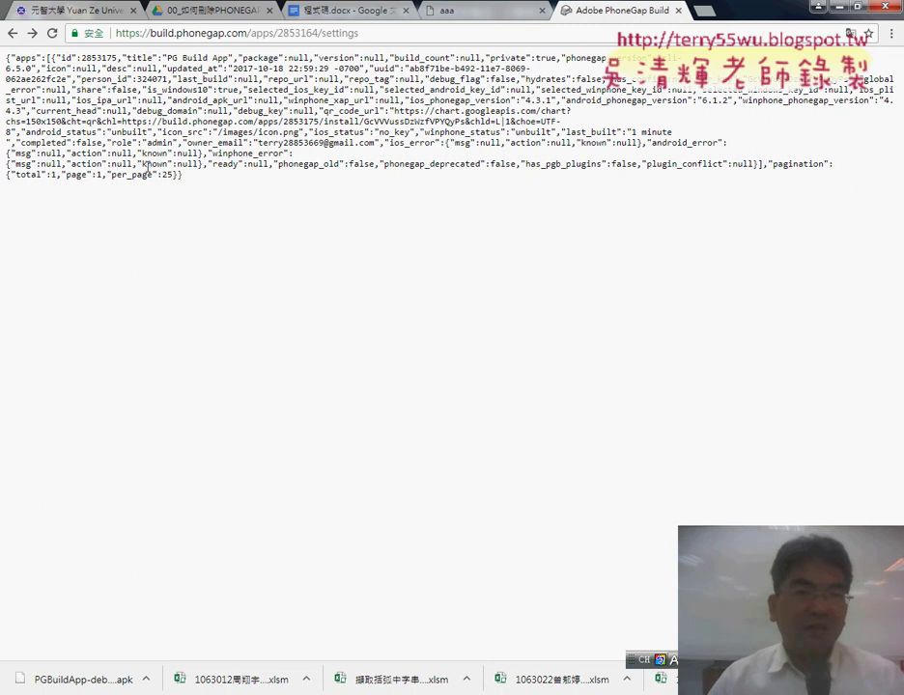
{"action": "left_click", "coordinate": [11, 35]}
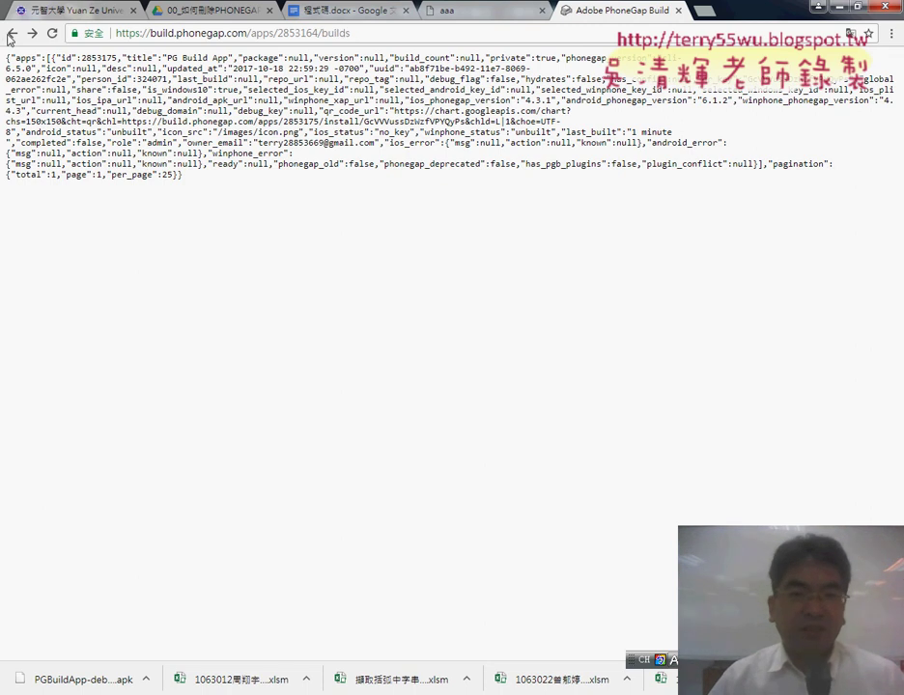
{"action": "left_click", "coordinate": [11, 35]}
{"action": "left_click", "coordinate": [11, 36]}
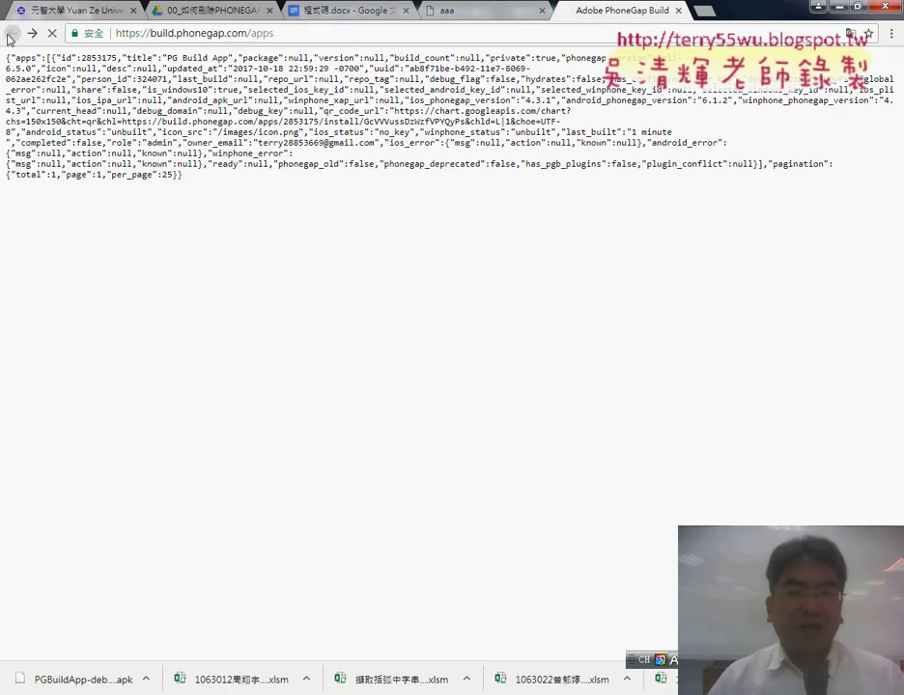
{"action": "left_click", "coordinate": [31, 33]}
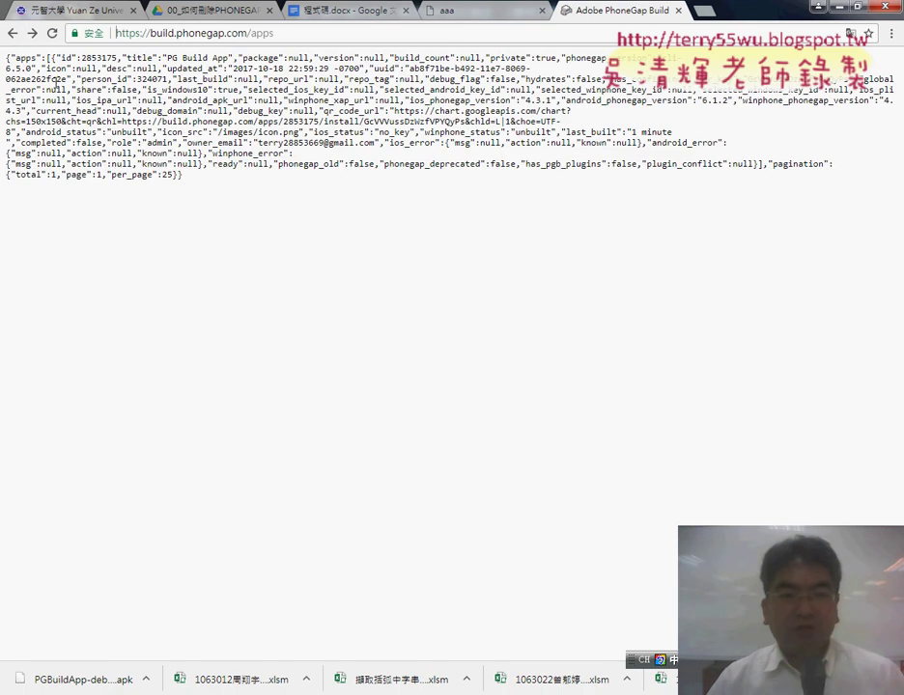
{"action": "left_click", "coordinate": [30, 33]}
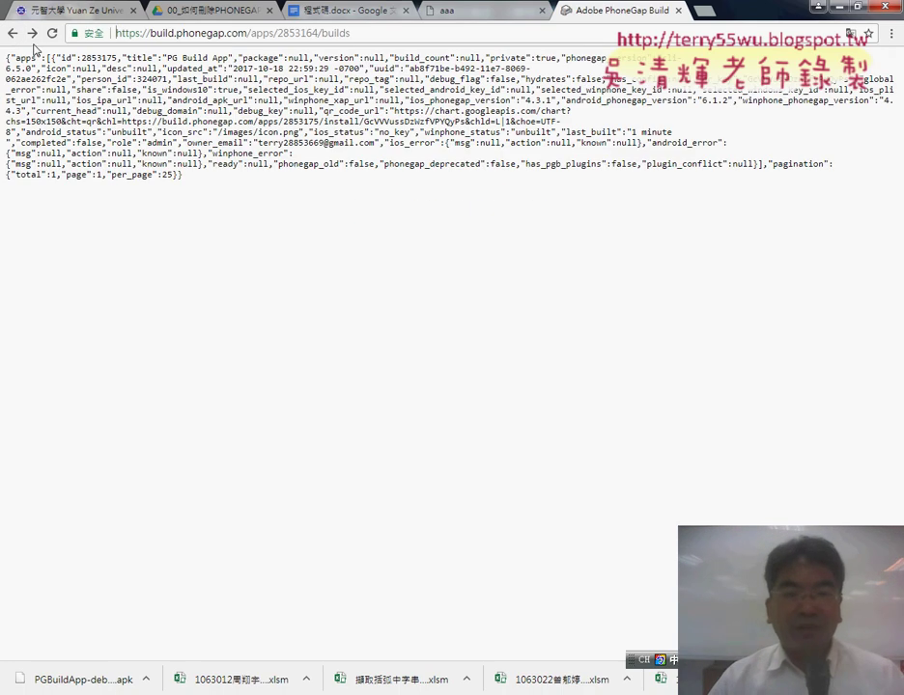
{"action": "left_click", "coordinate": [29, 34]}
Close the PhoneGap Build tab and reload the site in a new tab via the address 'bu'
{"action": "left_click", "coordinate": [499, 21]}
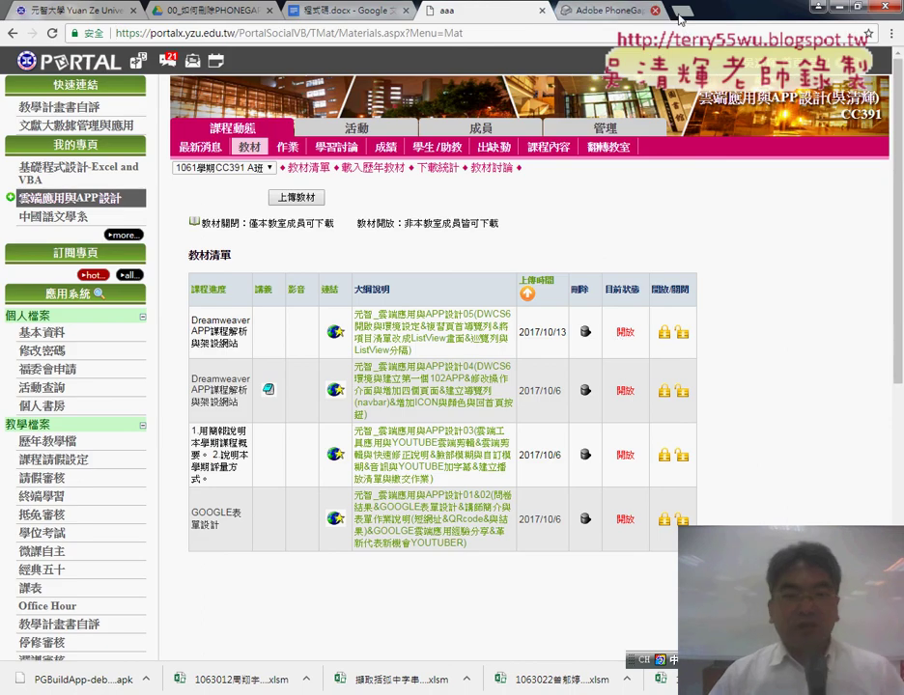
{"action": "left_click", "coordinate": [655, 10]}
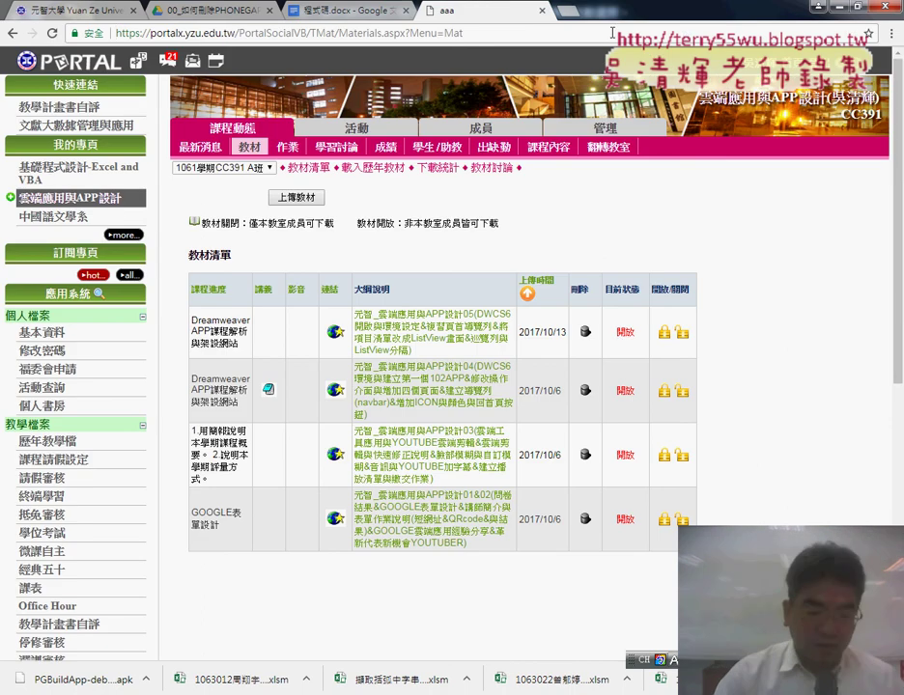
{"action": "left_click", "coordinate": [570, 11]}
{"action": "type", "text": "_"}
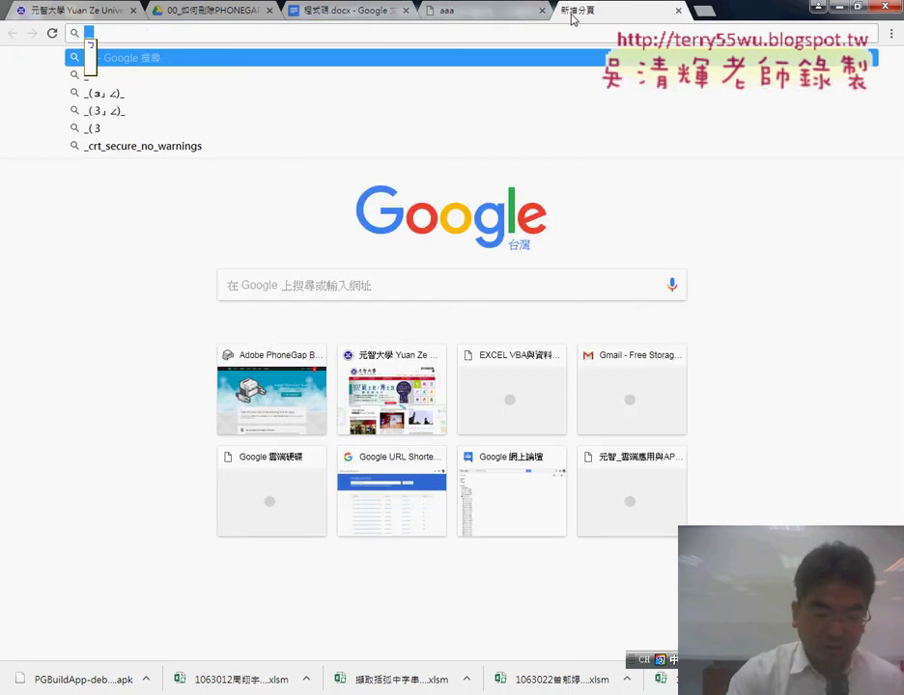
{"action": "key", "text": "BackSpace"}
{"action": "type", "text": "build.phonegap.com"}
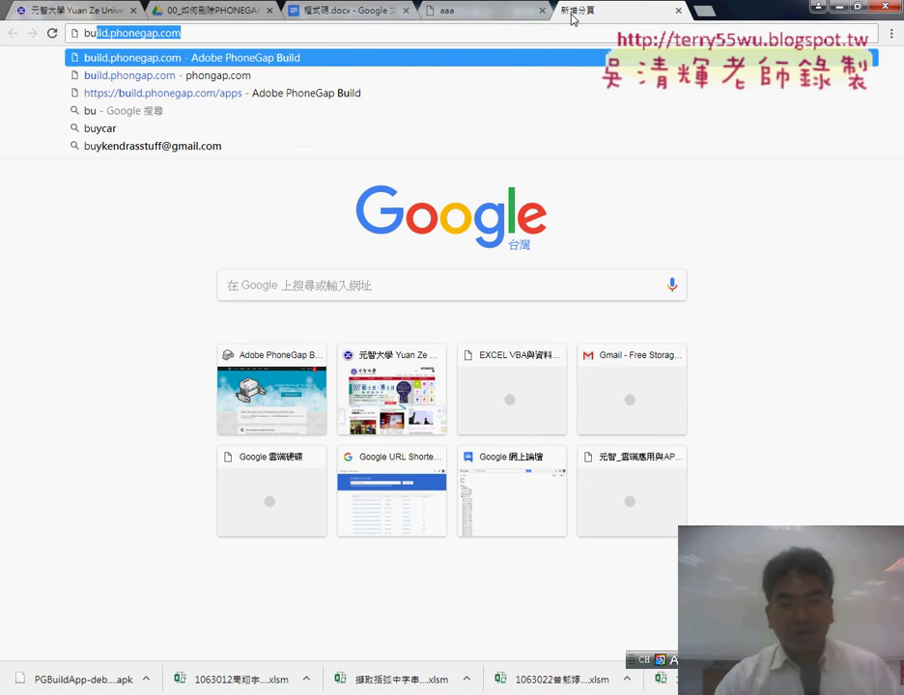
{"action": "key", "text": "Return"}
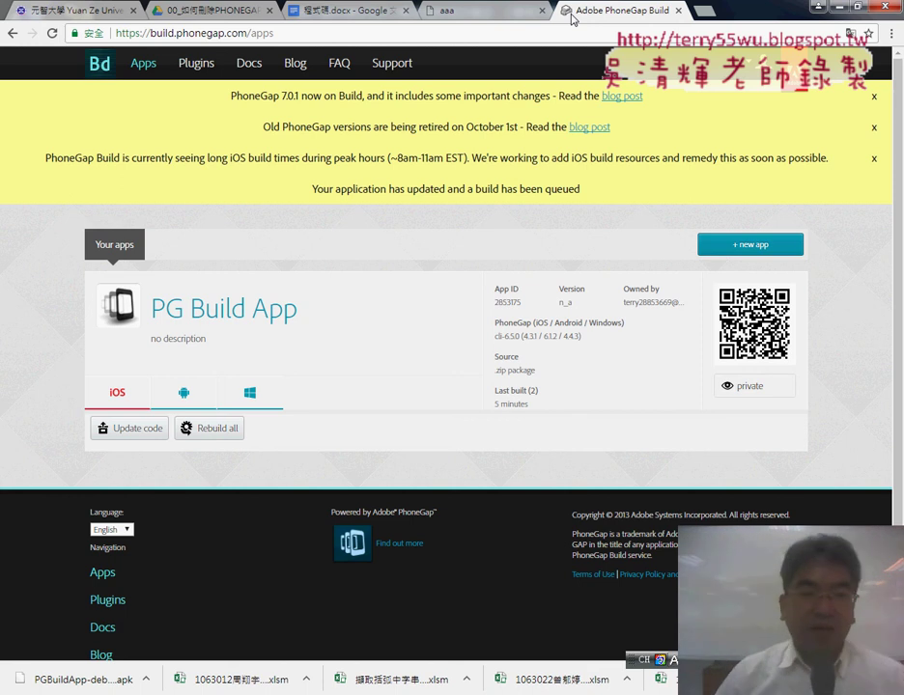
Return to build.phonegap.com/apps and reload it so the Your apps page renders instead of JSON
{"action": "left_click", "coordinate": [13, 34]}
{"action": "left_click", "coordinate": [32, 33]}
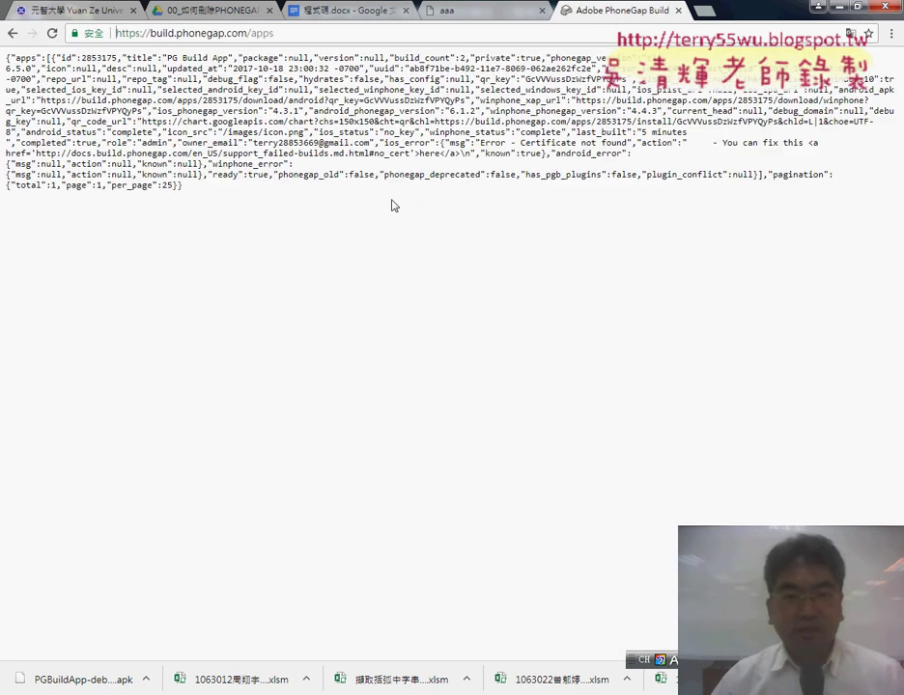
{"action": "left_click", "coordinate": [52, 33]}
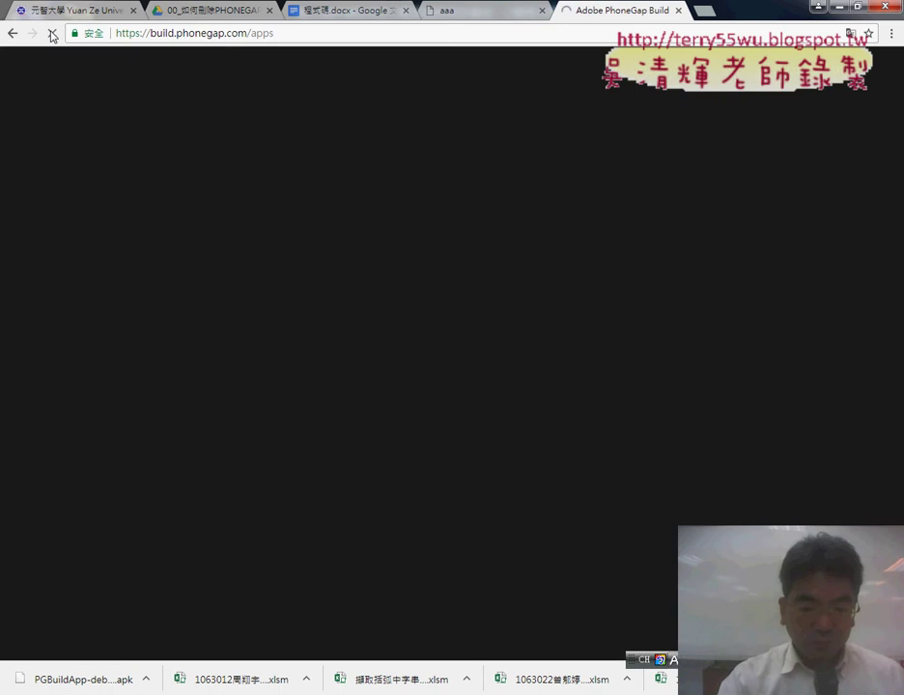